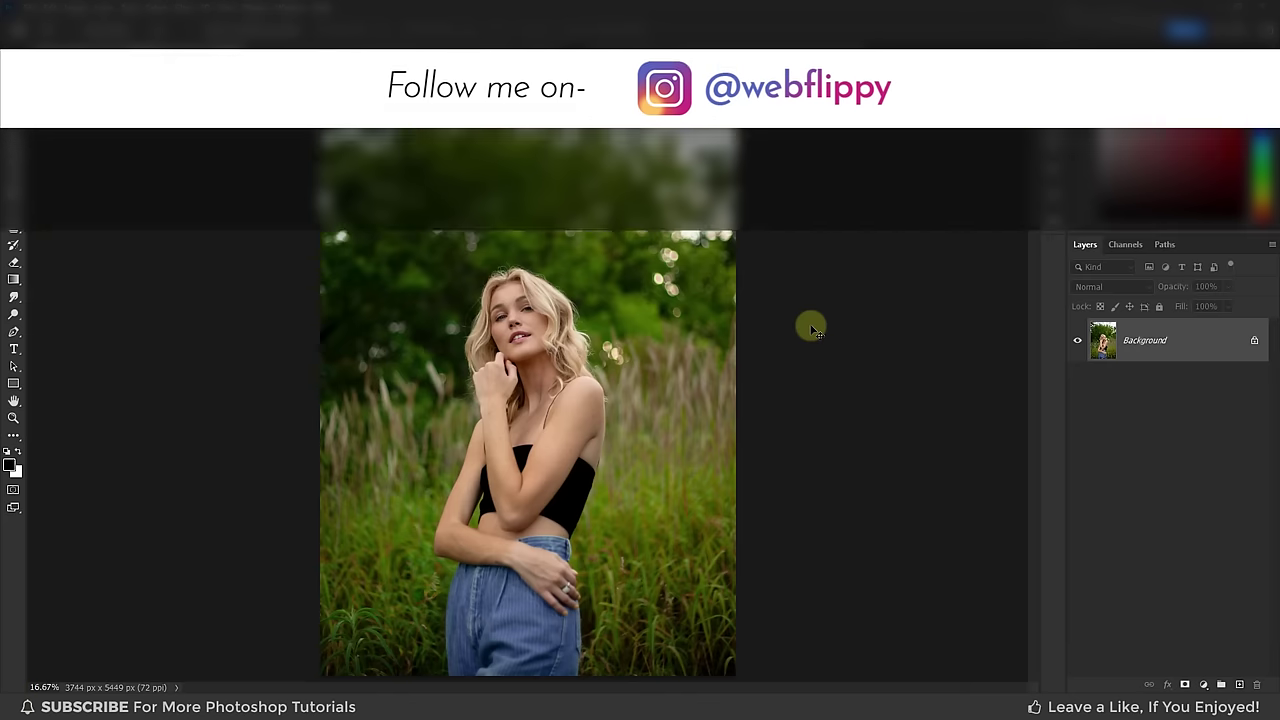
# Convert the field portrait's Background layer into a smart object (Layer 0)
pyautogui.rightClick(1192, 343)
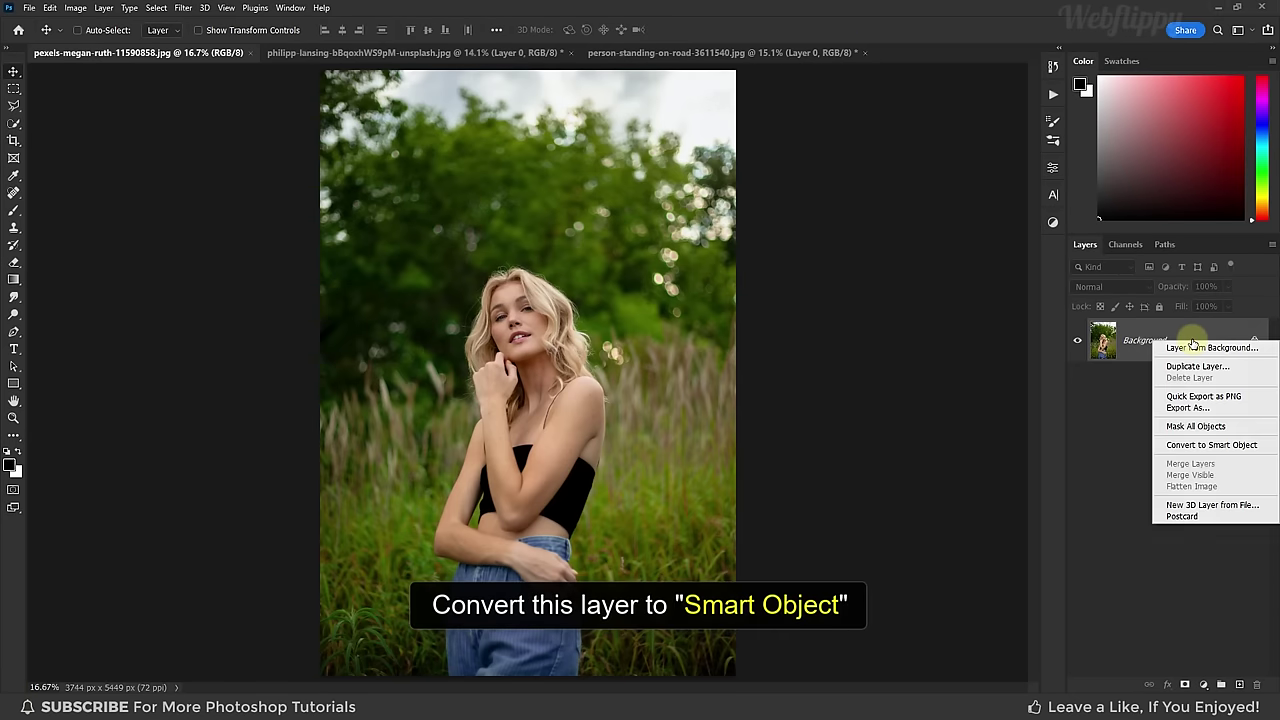
pyautogui.click(1204, 445)
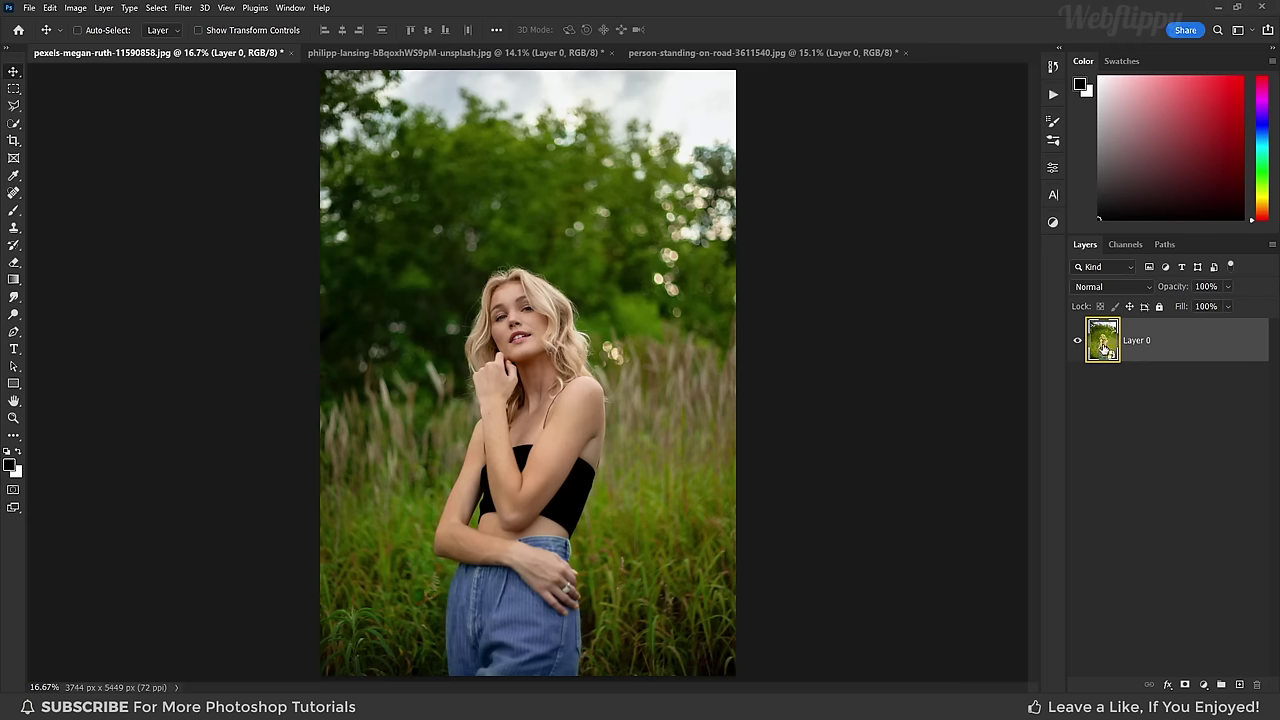
pyautogui.click(185, 9)
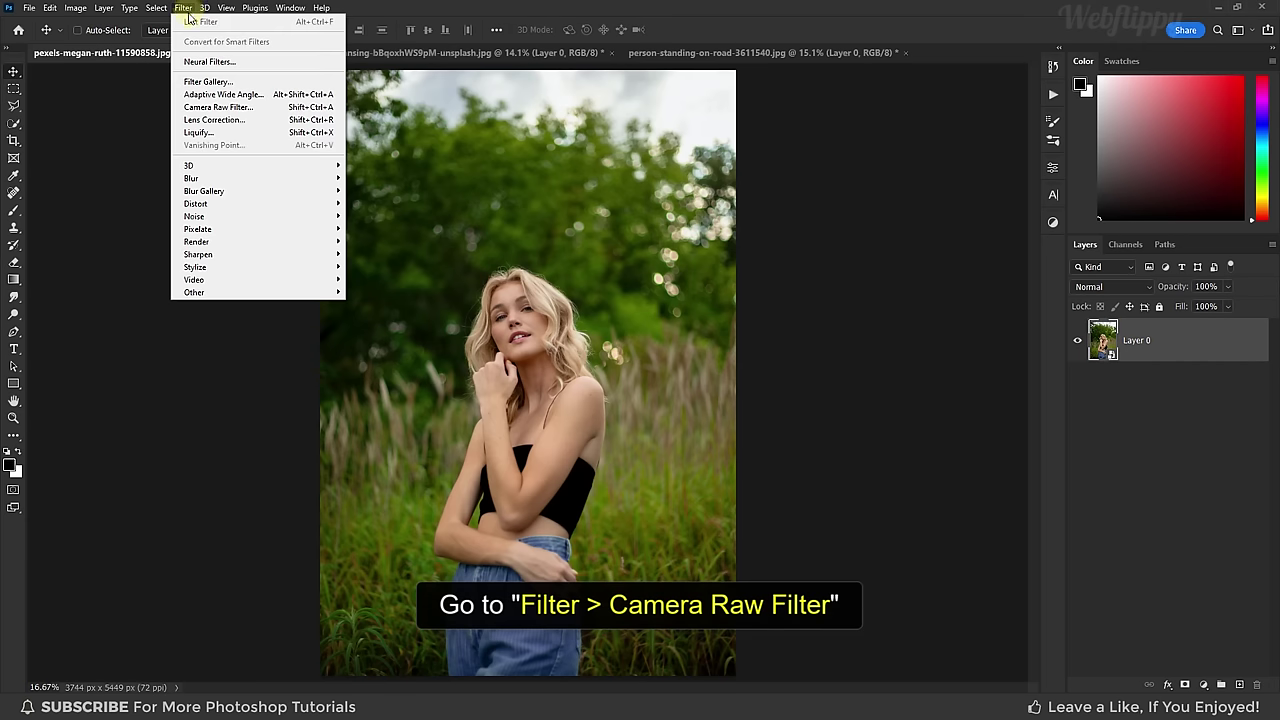
# In Camera Raw's Basic panel, set Temperature +5 and Contrast +30
pyautogui.click(256, 107)
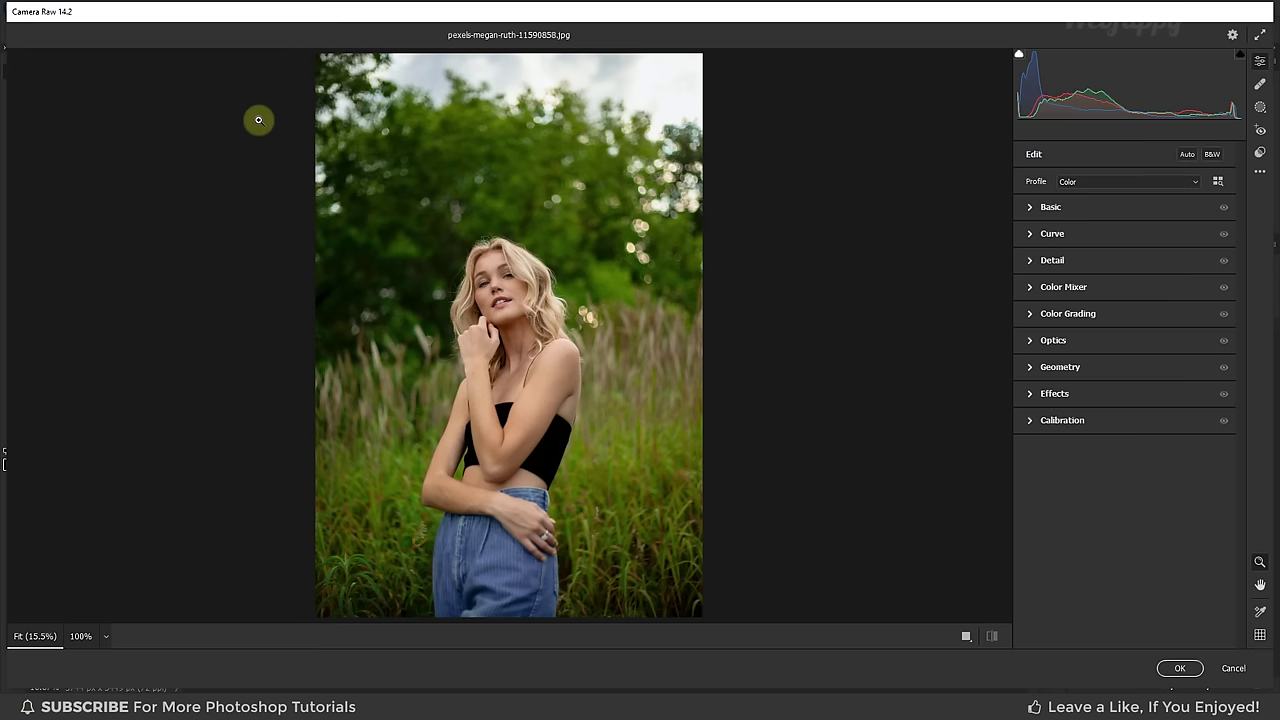
pyautogui.click(1029, 209)
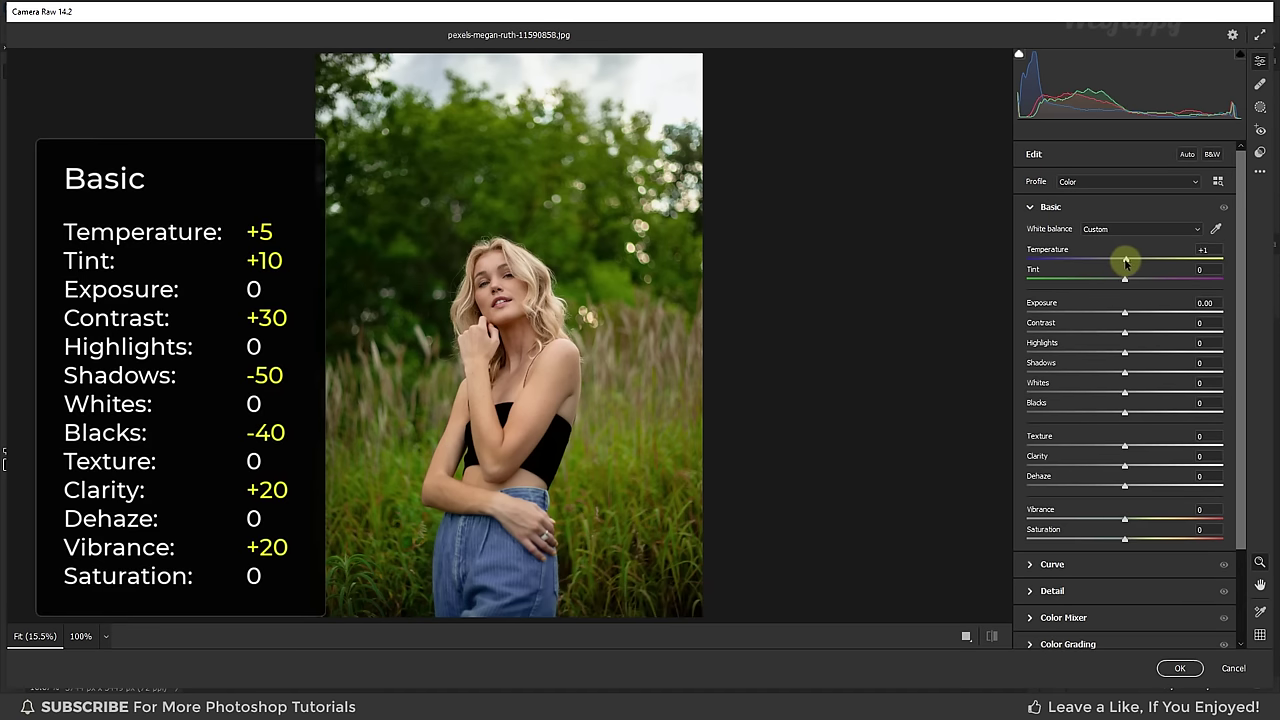
pyautogui.moveTo(1125, 263); pyautogui.dragTo(1130, 265)
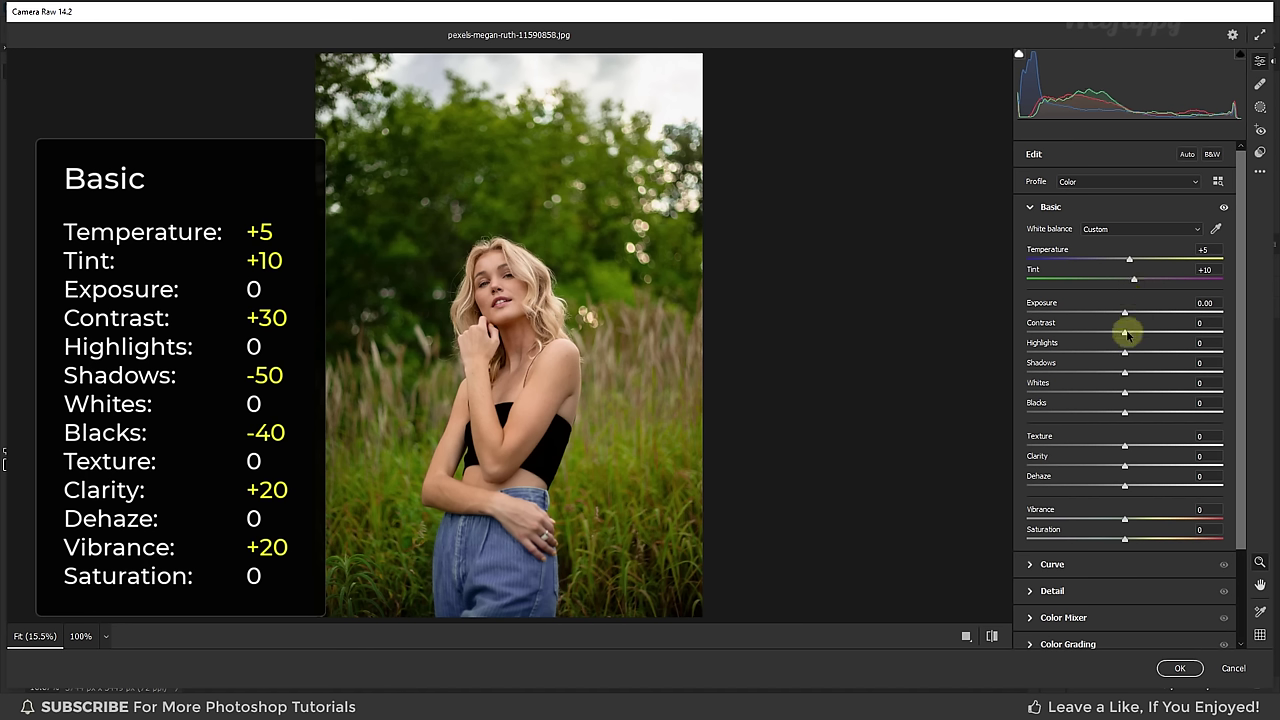
pyautogui.click(1200, 322)
pyautogui.write('3')
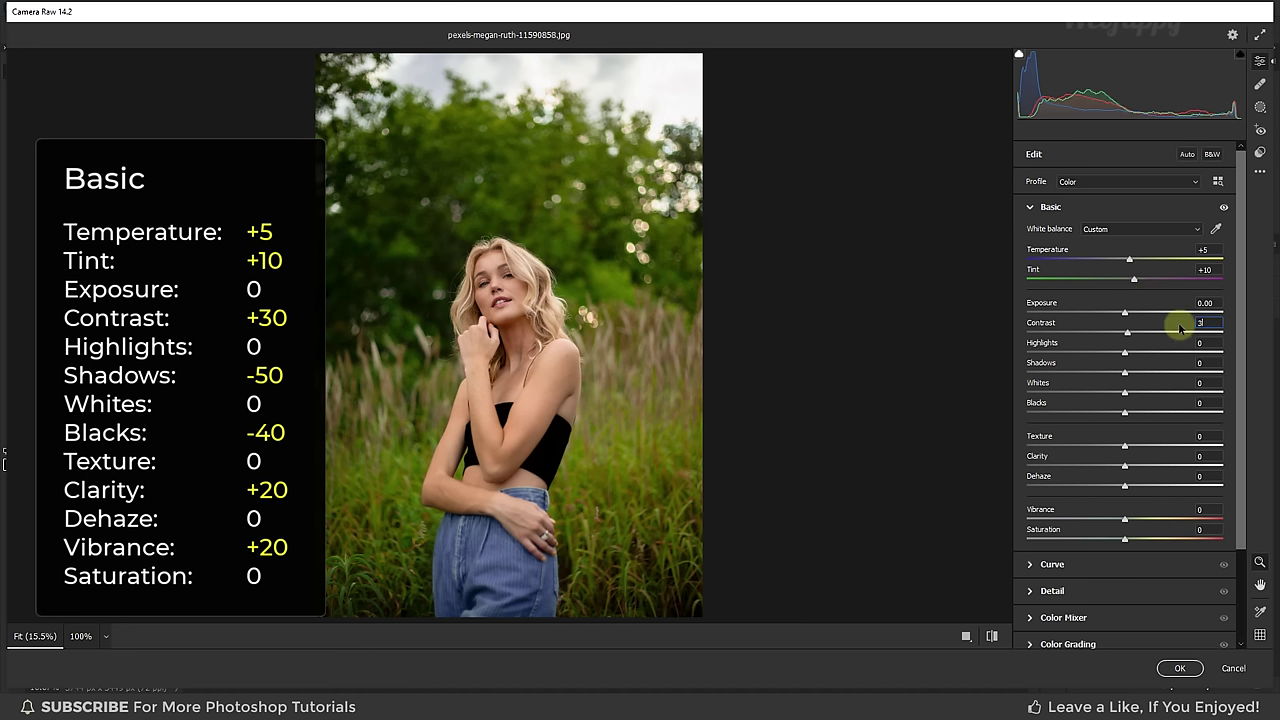
pyautogui.write('+30')
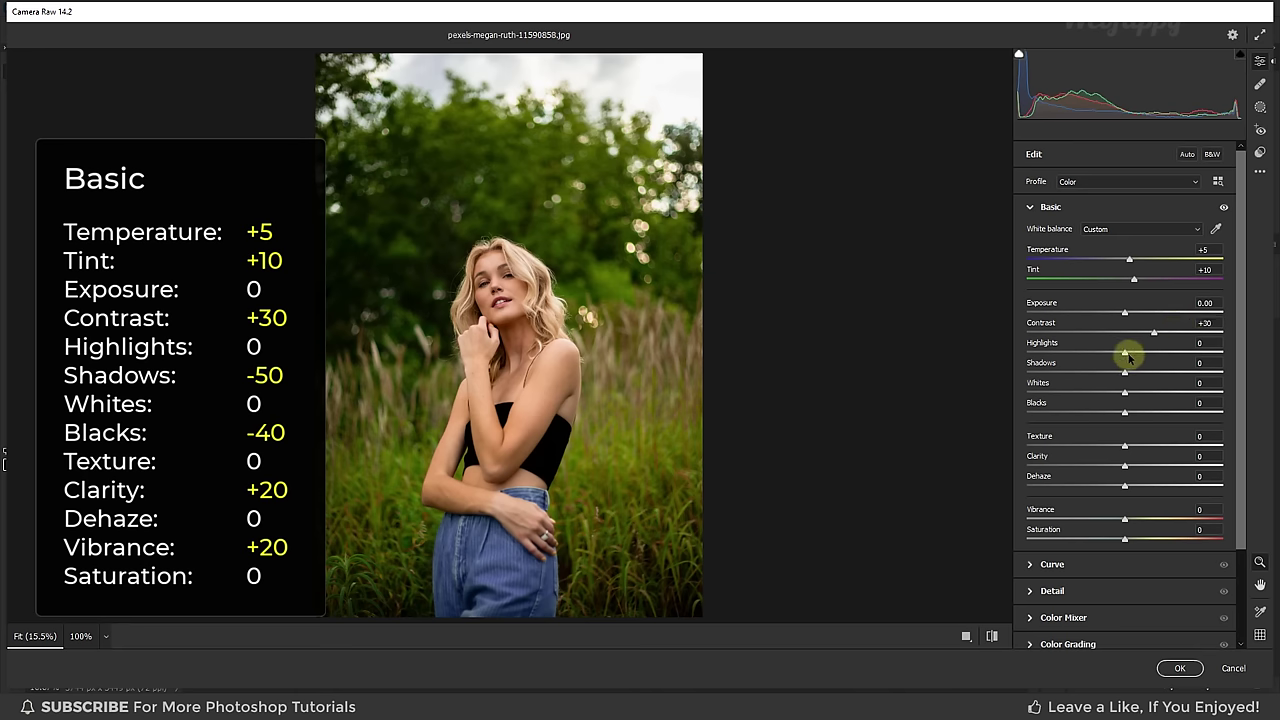
# Set Shadows -50, Blacks -40, Clarity +20 and Vibrance +20
pyautogui.moveTo(1125, 372); pyautogui.dragTo(1082, 376)
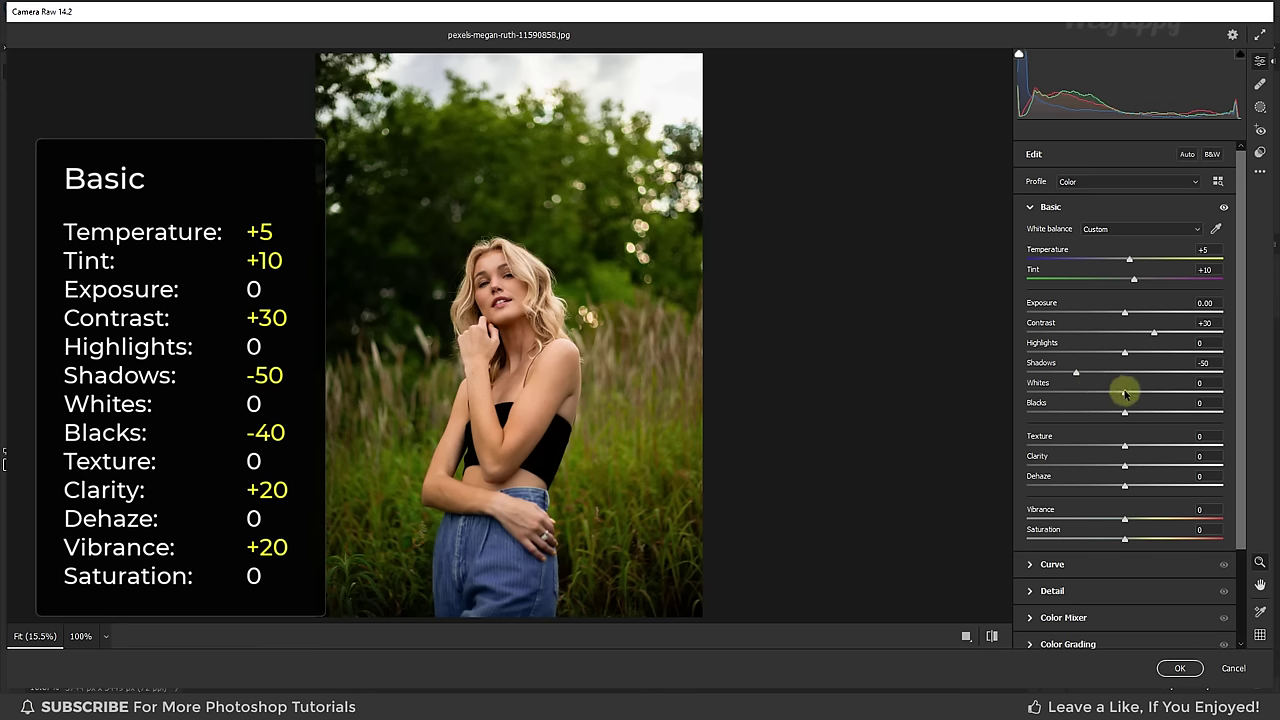
pyautogui.moveTo(1124, 413); pyautogui.dragTo(1096, 414)
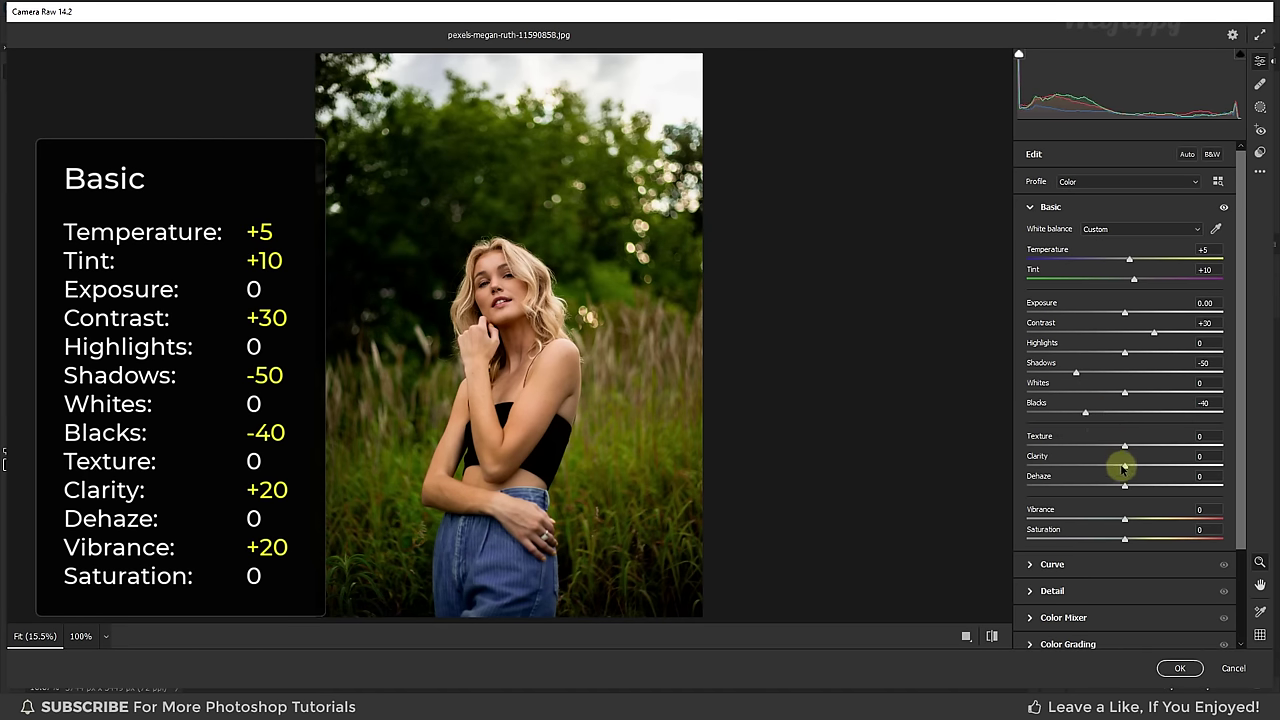
pyautogui.moveTo(1124, 468); pyautogui.dragTo(1136, 468)
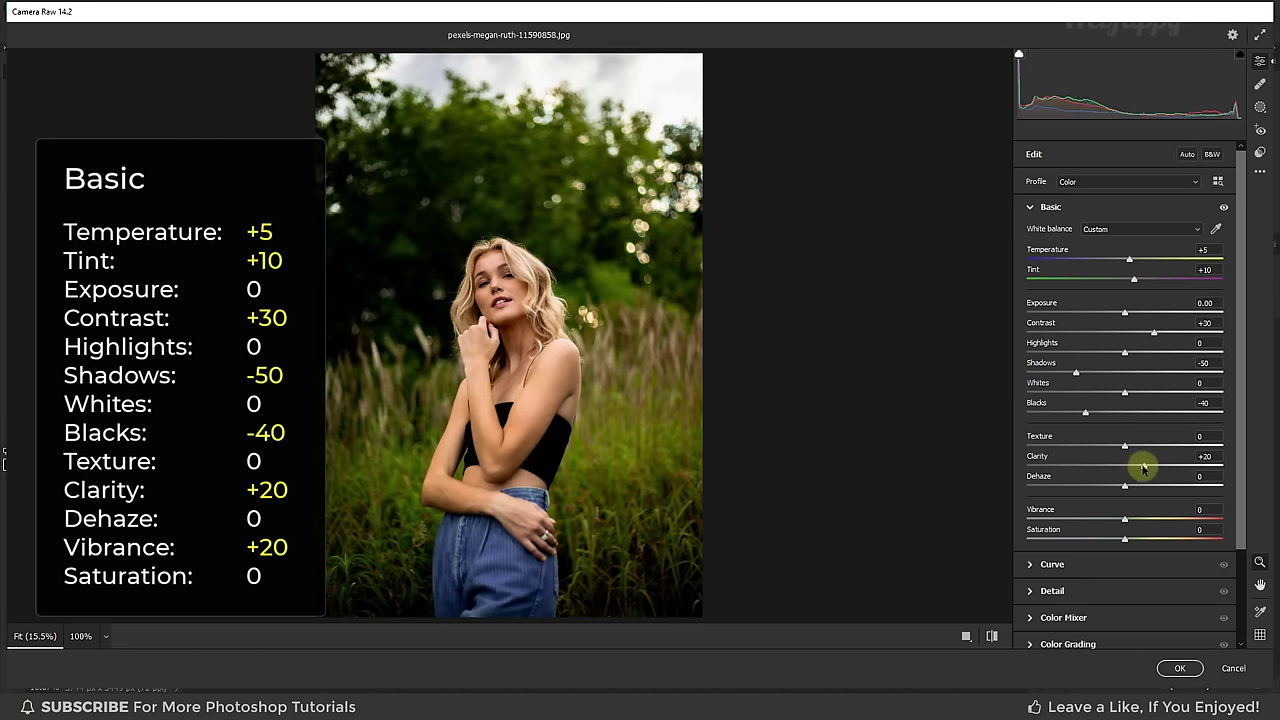
pyautogui.moveTo(1125, 519); pyautogui.dragTo(1141, 521)
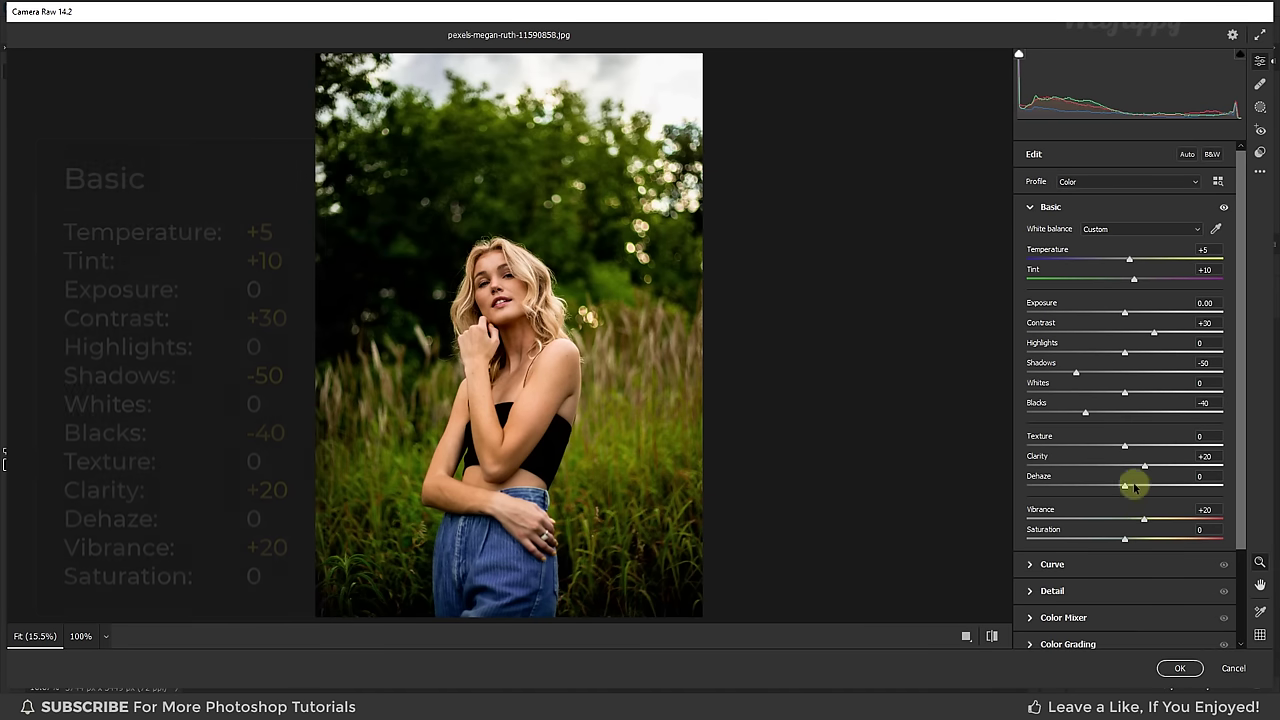
pyautogui.click(1031, 208)
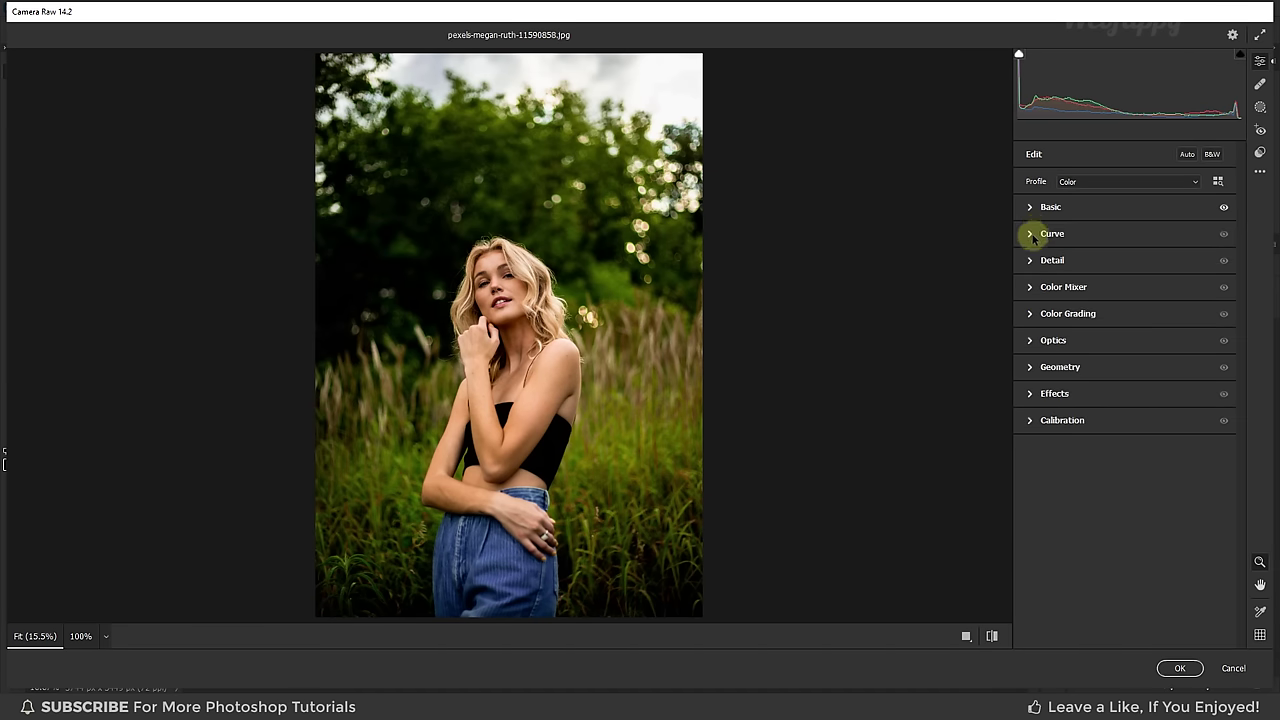
# Lift the tone curve's black point to an output of 15
pyautogui.click(1031, 234)
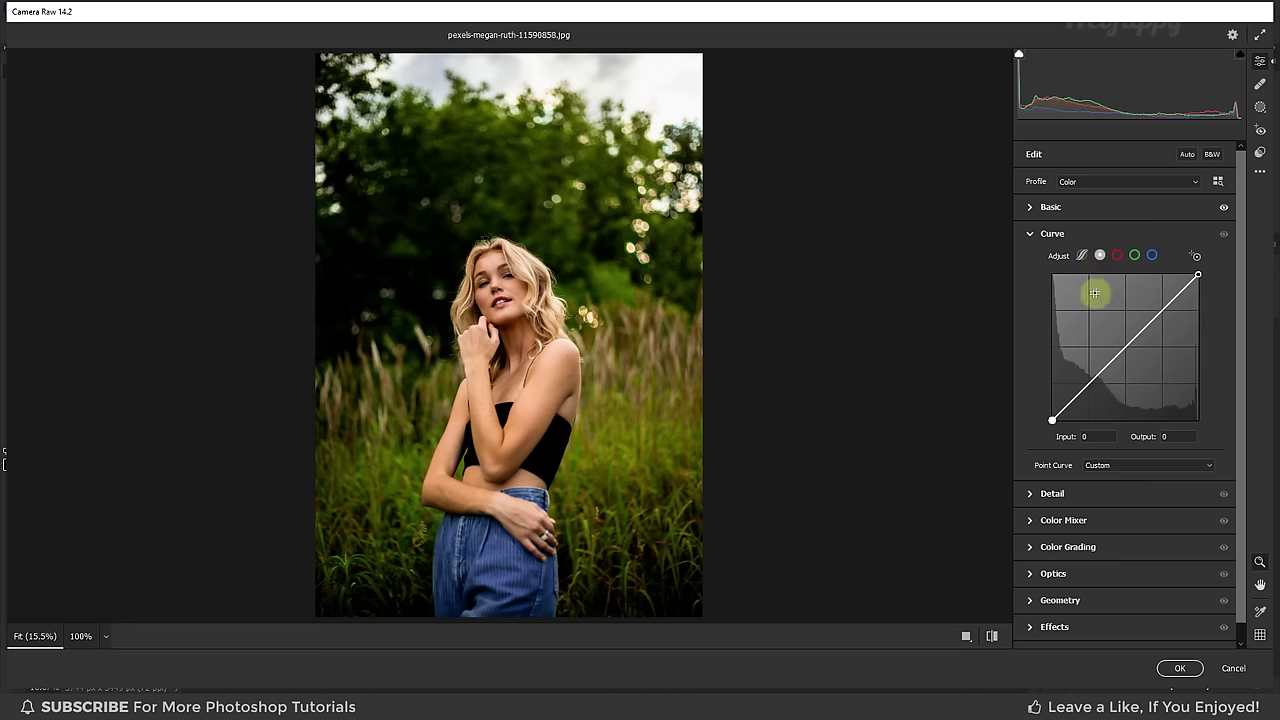
pyautogui.click(1089, 383)
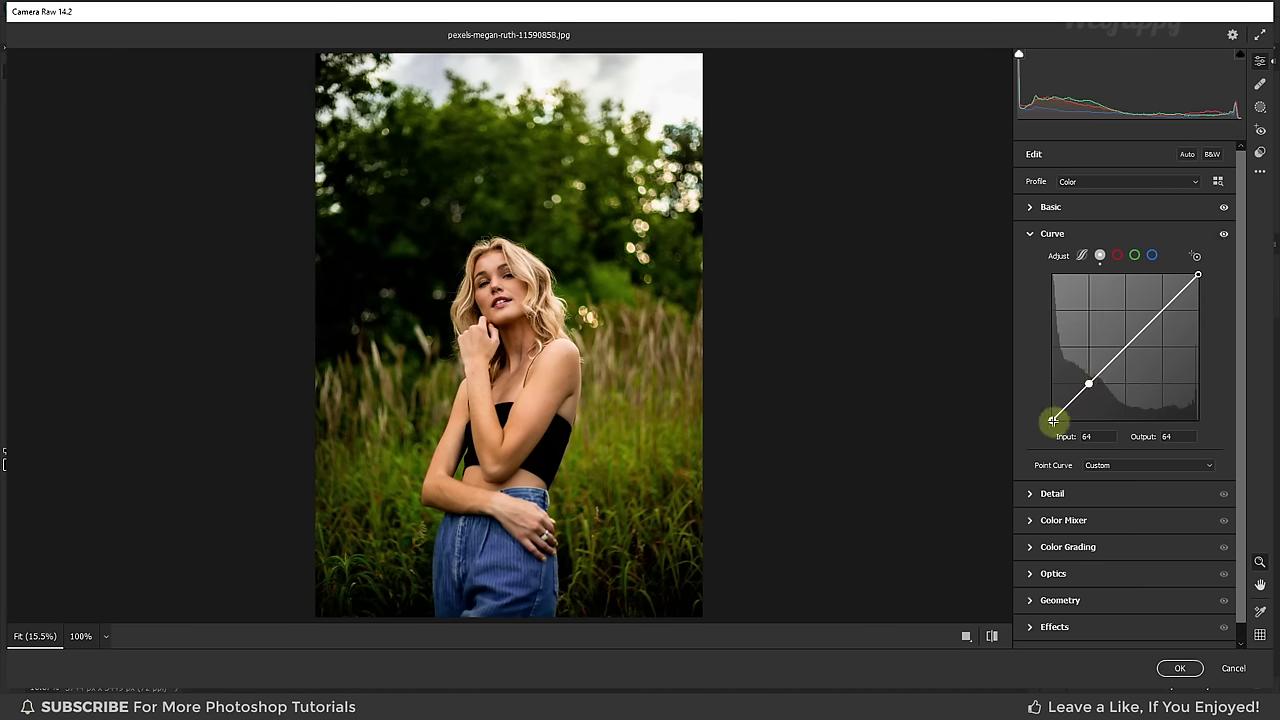
pyautogui.click(1163, 436)
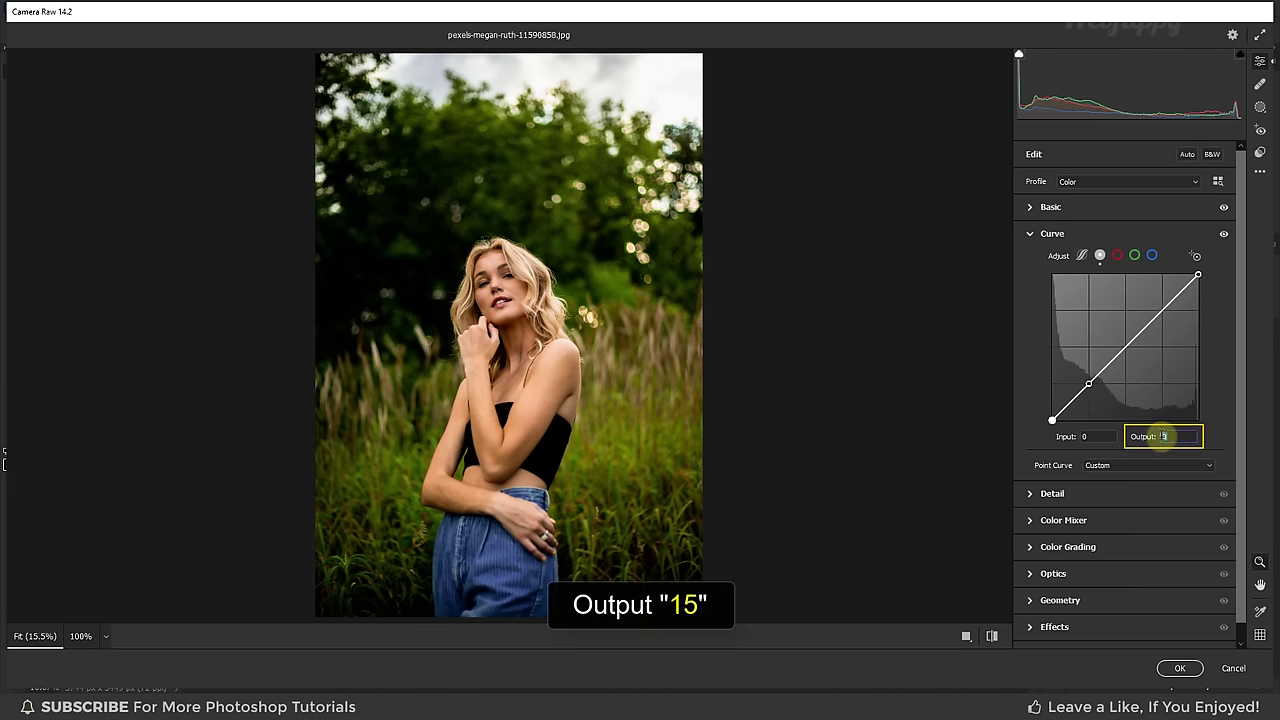
pyautogui.write('15')
pyautogui.press('Return')
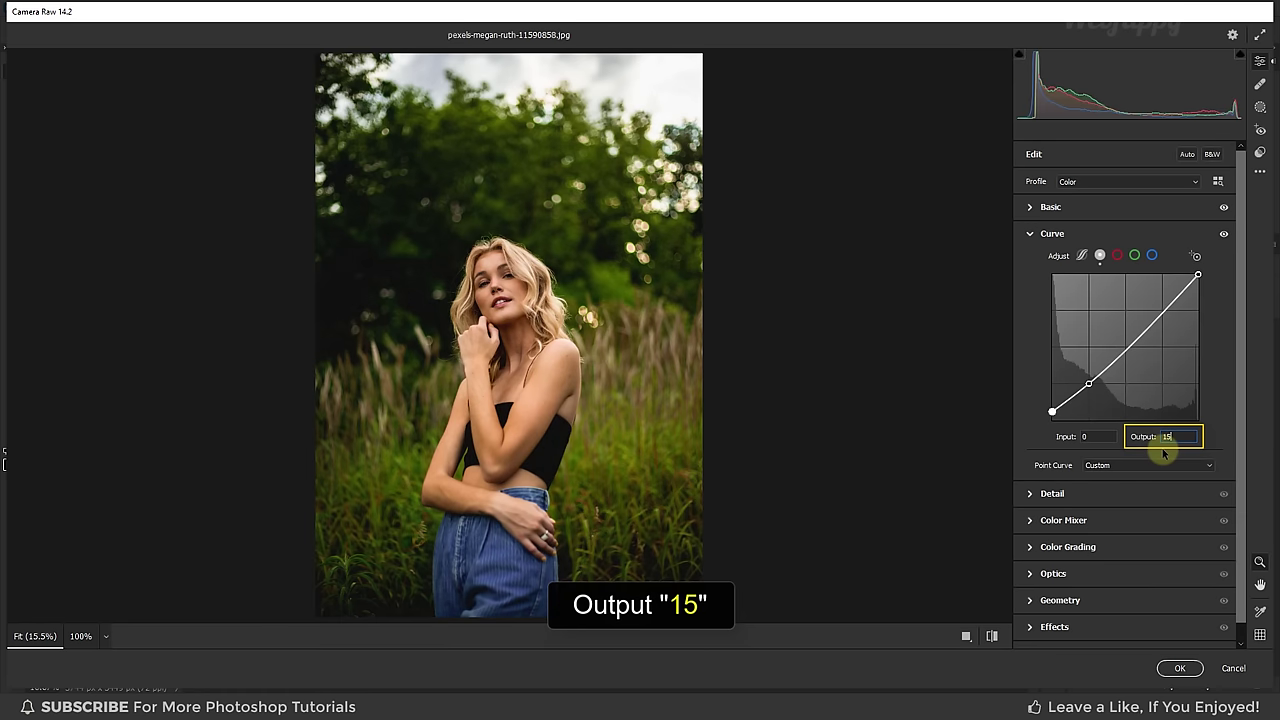
pyautogui.click(1028, 234)
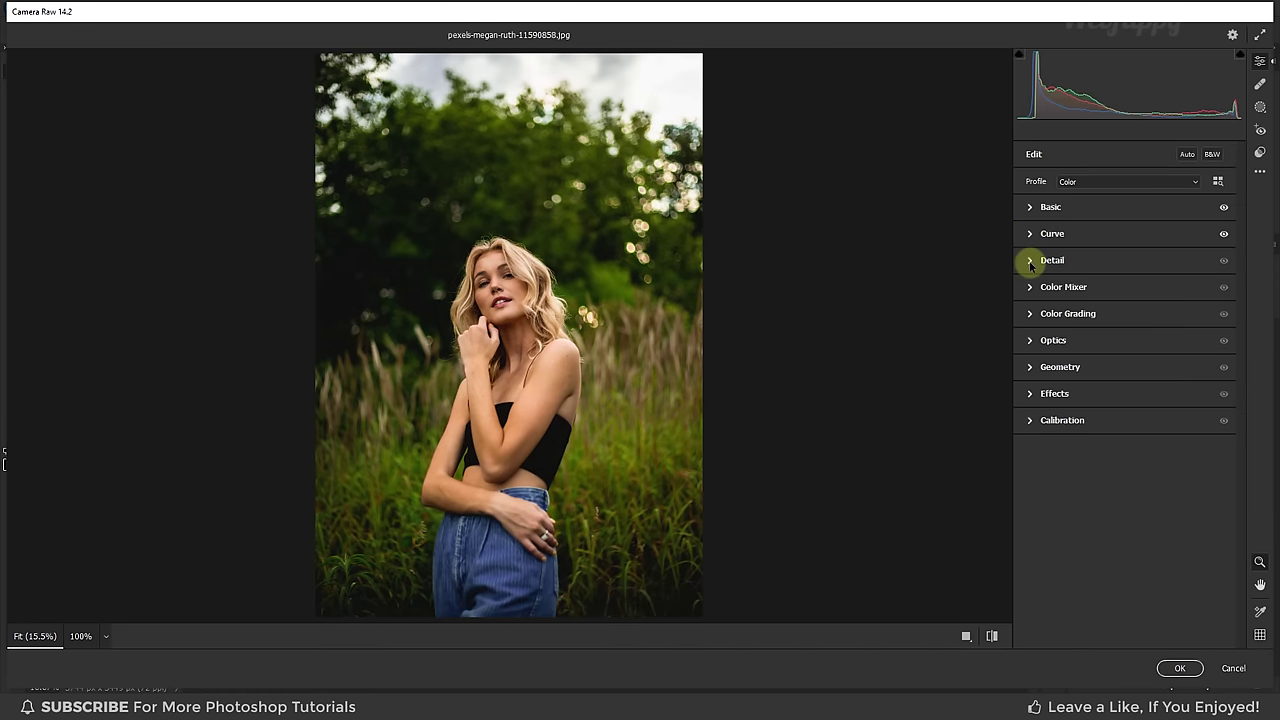
# Set Detail sharpening to 30
pyautogui.click(1029, 260)
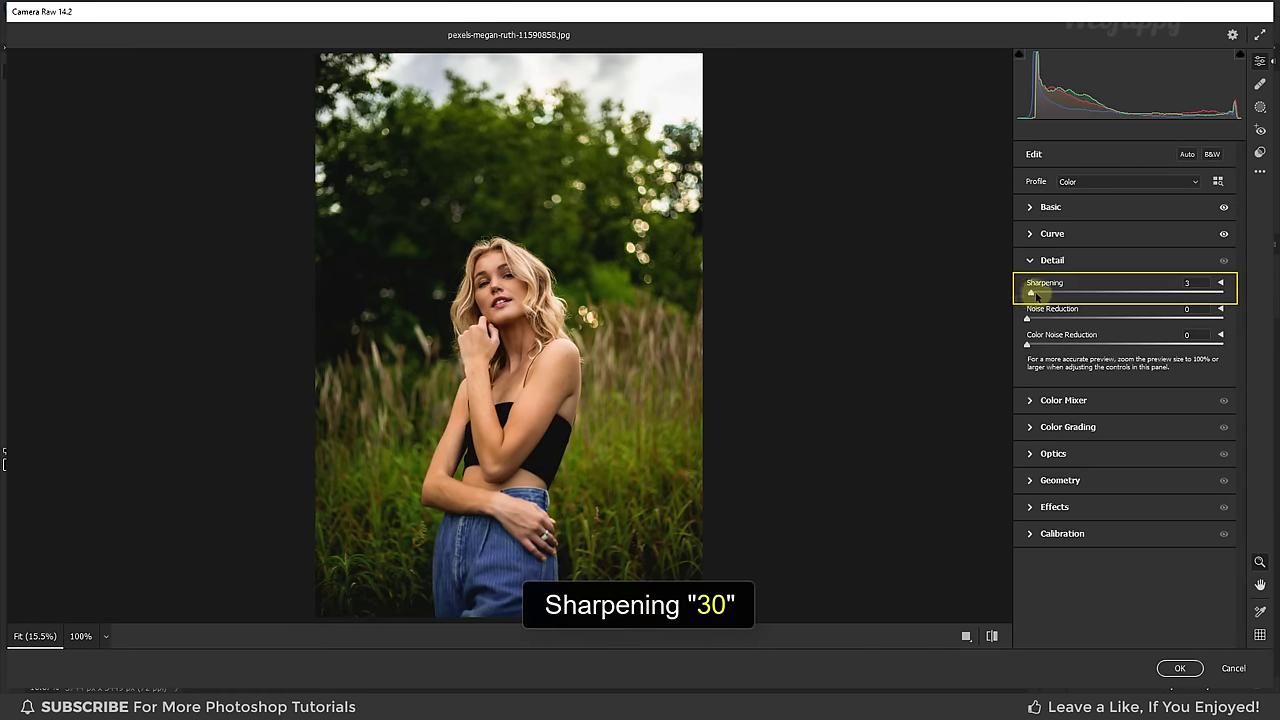
pyautogui.moveTo(1036, 296); pyautogui.dragTo(1053, 296)
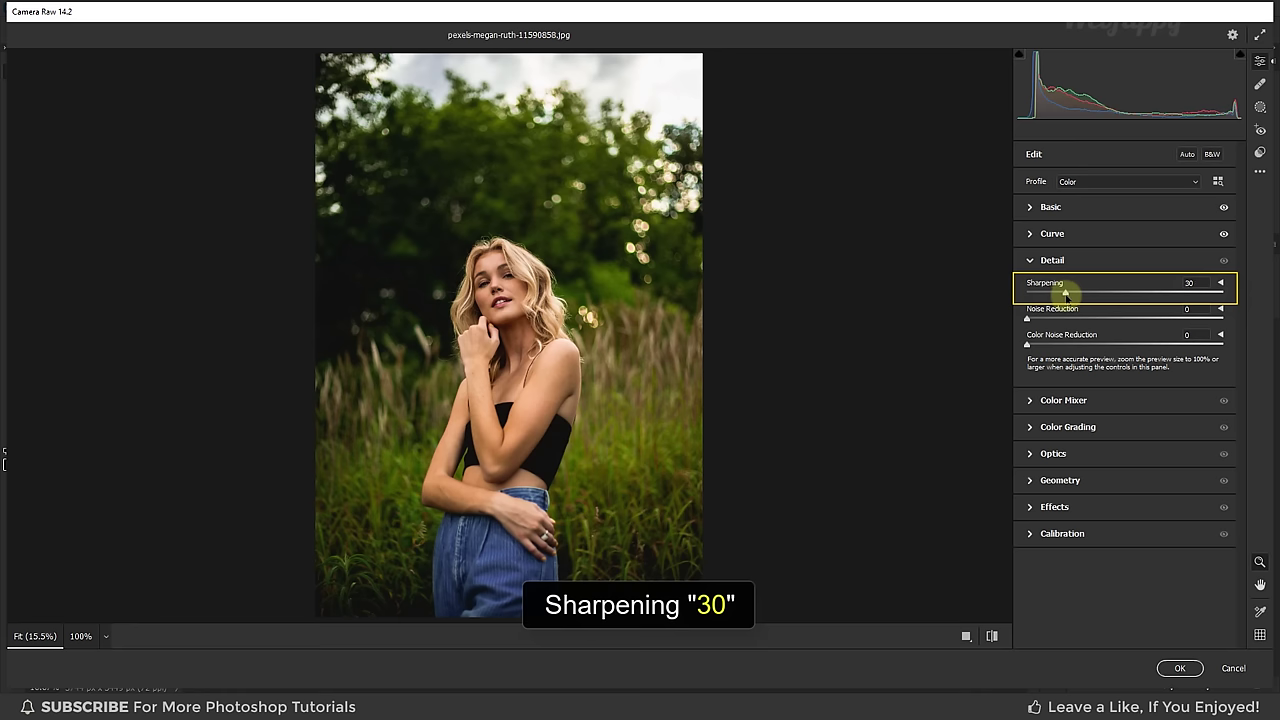
pyautogui.click(1030, 260)
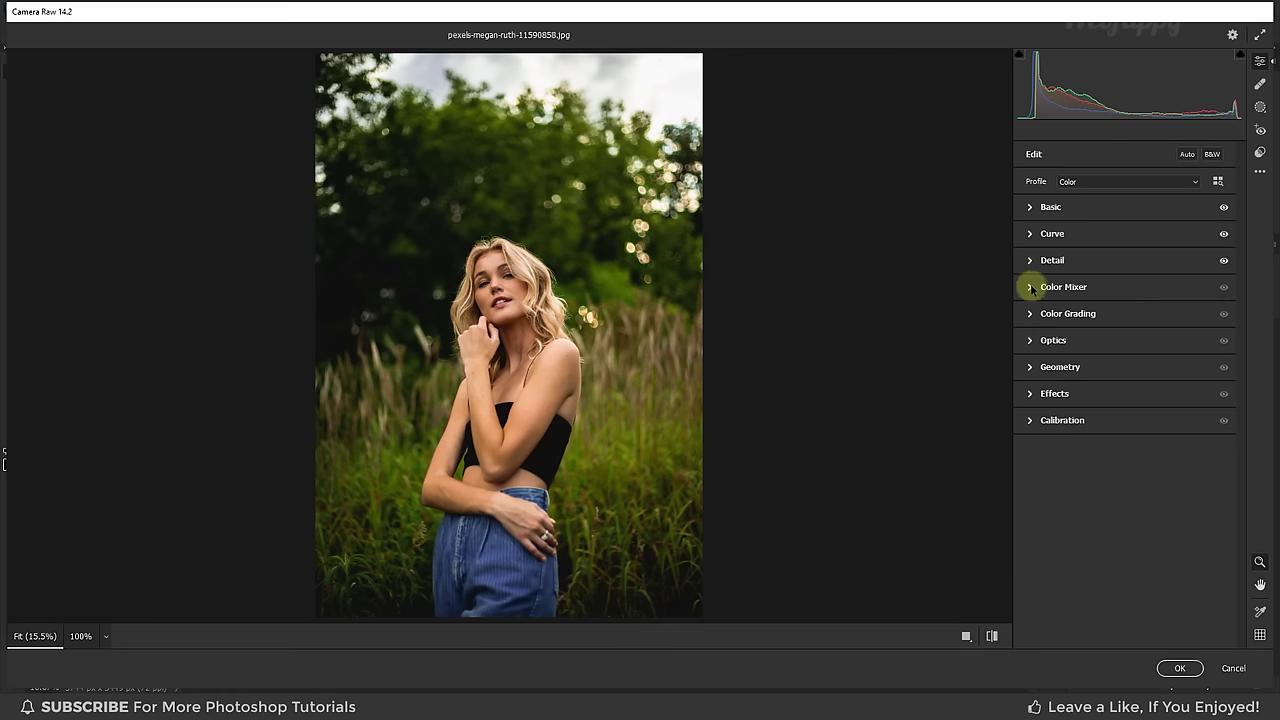
# Shift red hue toward +50, set Oranges saturation -25, and fully desaturate Yellows through Magentas
pyautogui.click(1032, 288)
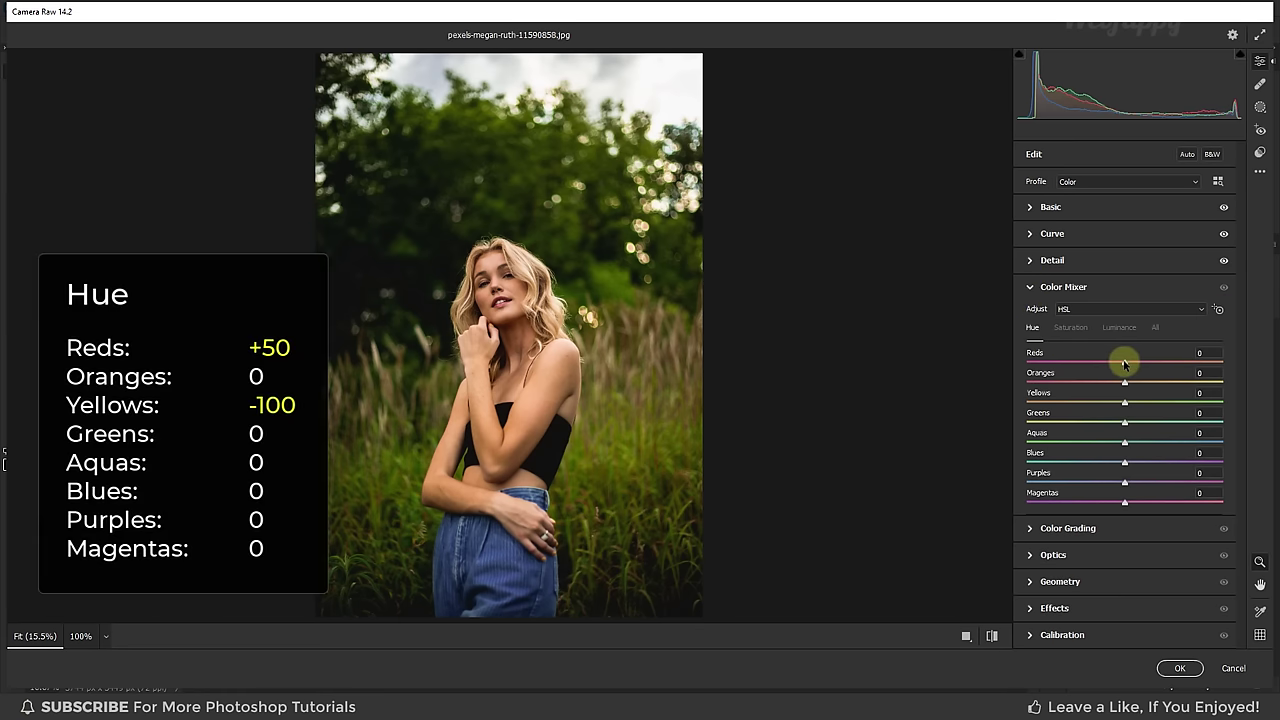
pyautogui.moveTo(1124, 362)
pyautogui.mouseDown()
pyautogui.moveTo(1167, 368)
pyautogui.moveTo(1093, 404)
pyautogui.moveTo(1039, 403)
pyautogui.mouseUp()
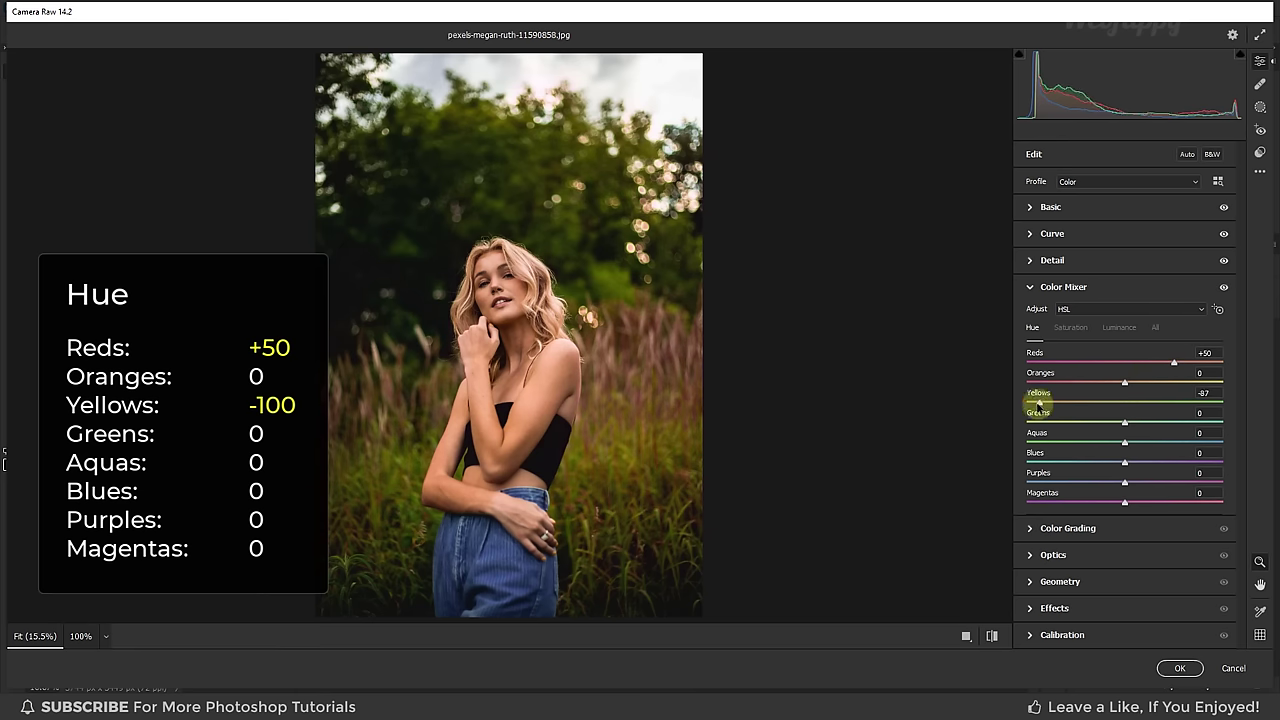
pyautogui.click(1069, 330)
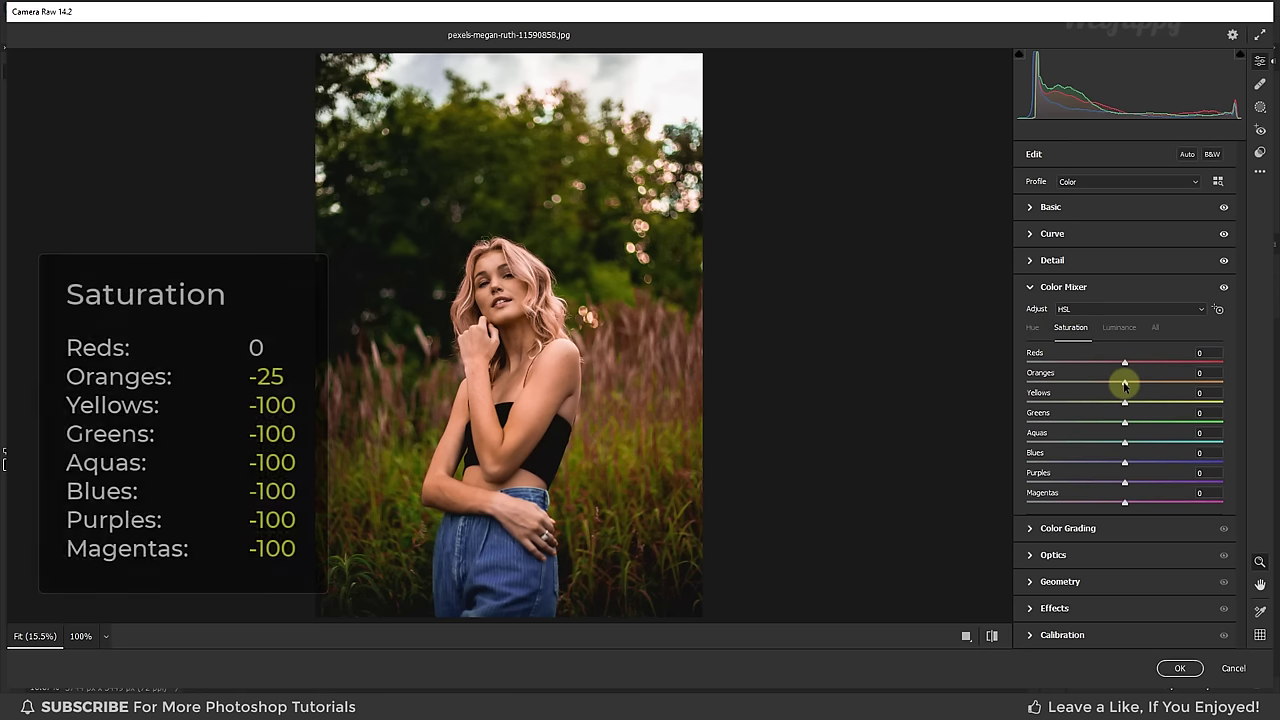
pyautogui.moveTo(1124, 385); pyautogui.dragTo(1117, 386)
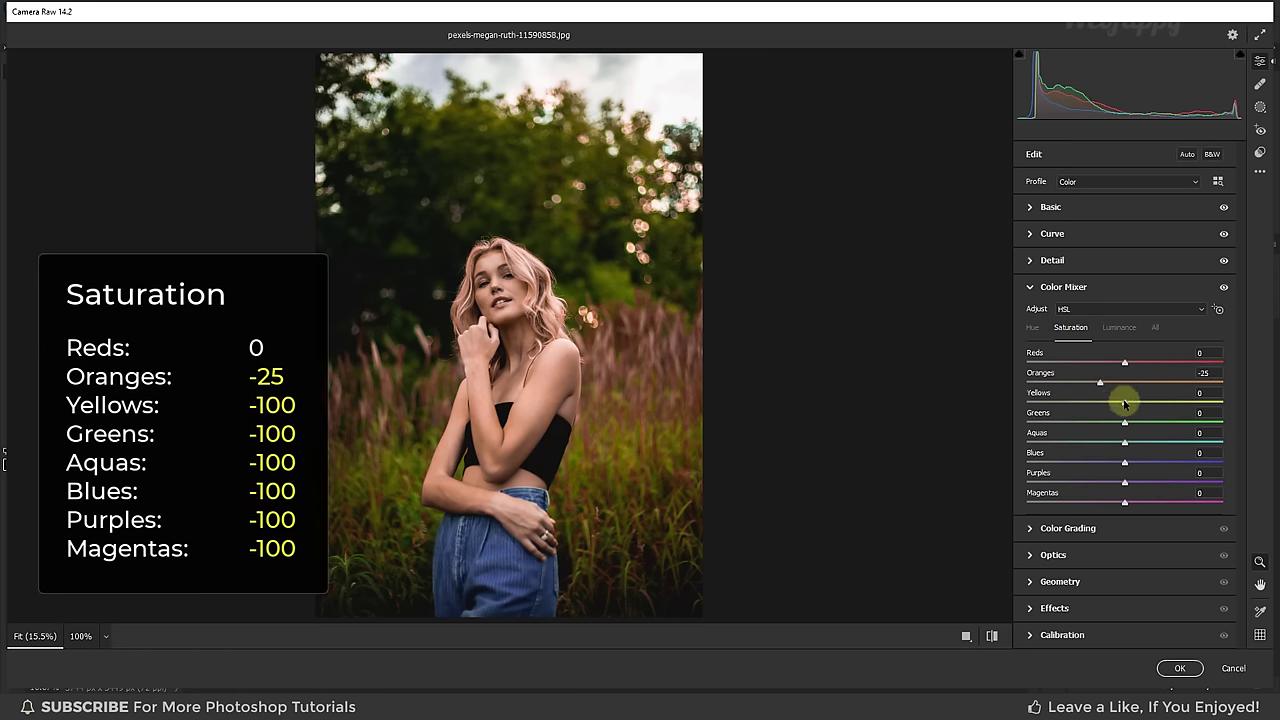
pyautogui.moveTo(1124, 403); pyautogui.dragTo(1023, 404)
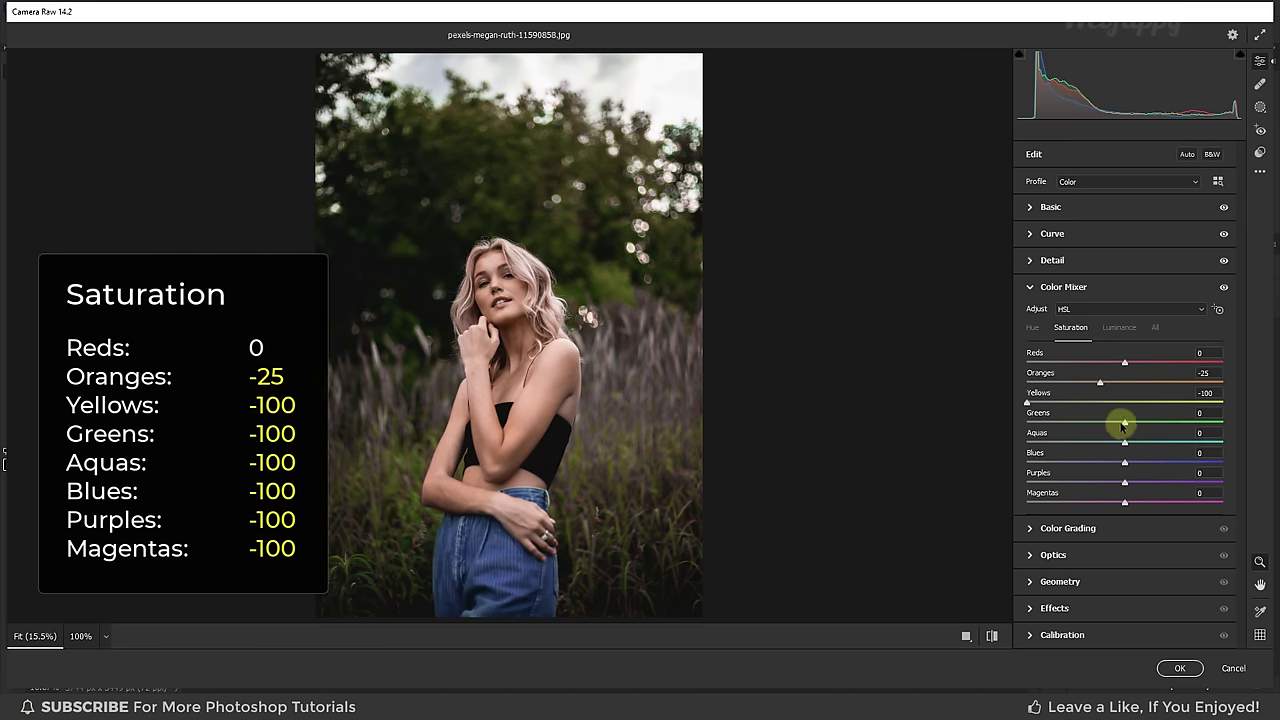
pyautogui.moveTo(1124, 421); pyautogui.dragTo(1008, 423)
pyautogui.moveTo(1122, 443); pyautogui.dragTo(1006, 437)
pyautogui.moveTo(1124, 462); pyautogui.dragTo(1012, 462)
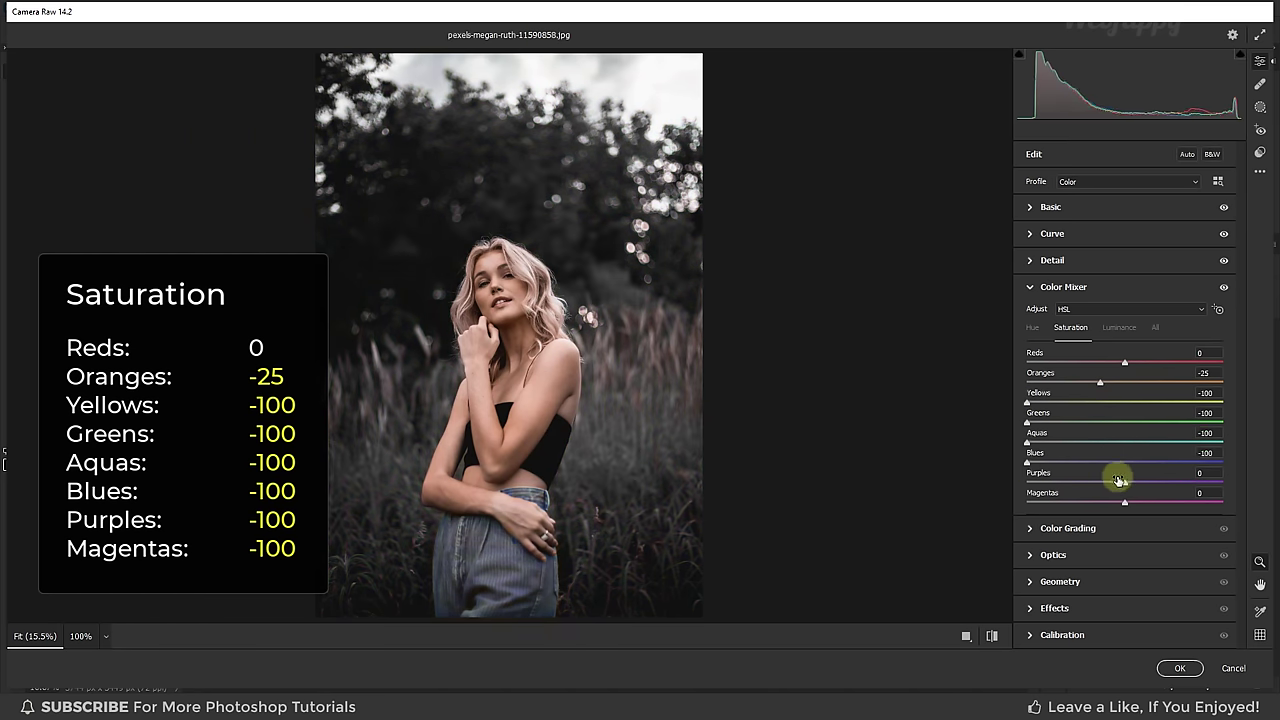
pyautogui.moveTo(1124, 482)
pyautogui.mouseDown()
pyautogui.moveTo(1012, 482)
pyautogui.moveTo(1108, 500)
pyautogui.moveTo(1006, 503)
pyautogui.mouseUp()
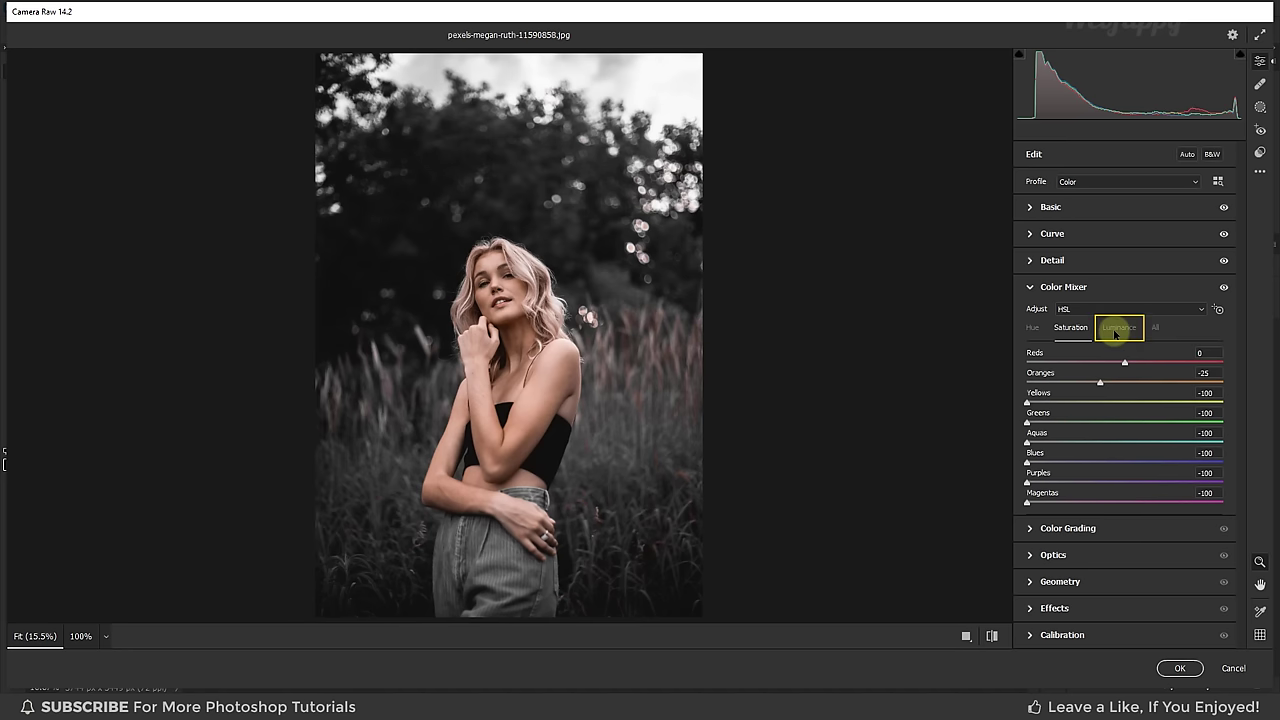
# Set the HSL Luminance of every colour to +10
pyautogui.click(1117, 330)
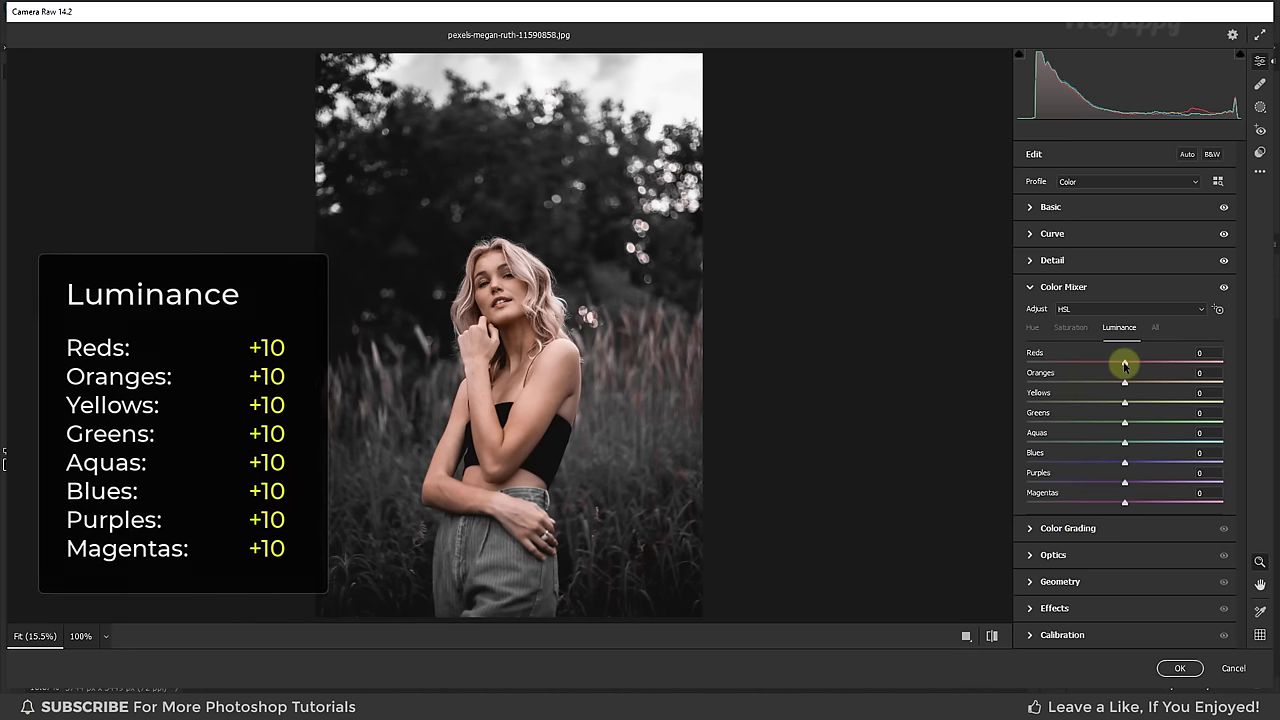
pyautogui.click(1196, 354)
pyautogui.write('10')
pyautogui.press('Tab')
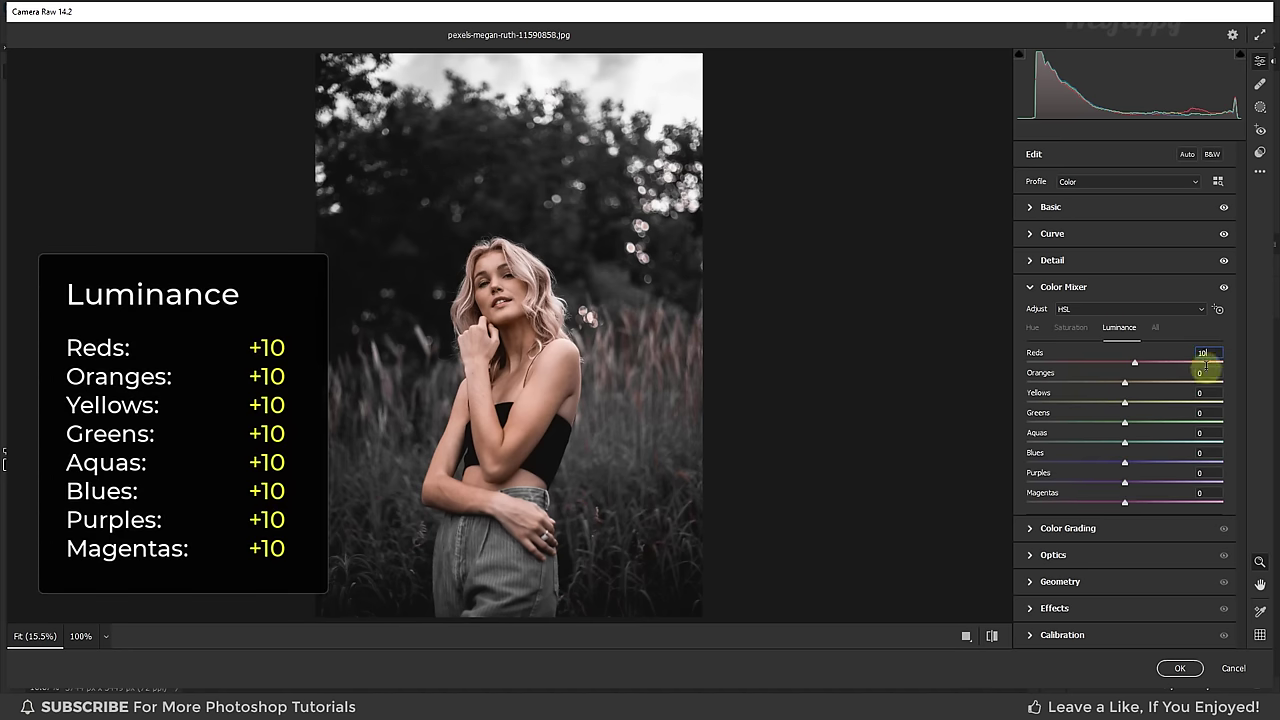
pyautogui.write('10')
pyautogui.press('Tab')
pyautogui.write('10')
pyautogui.press('Tab')
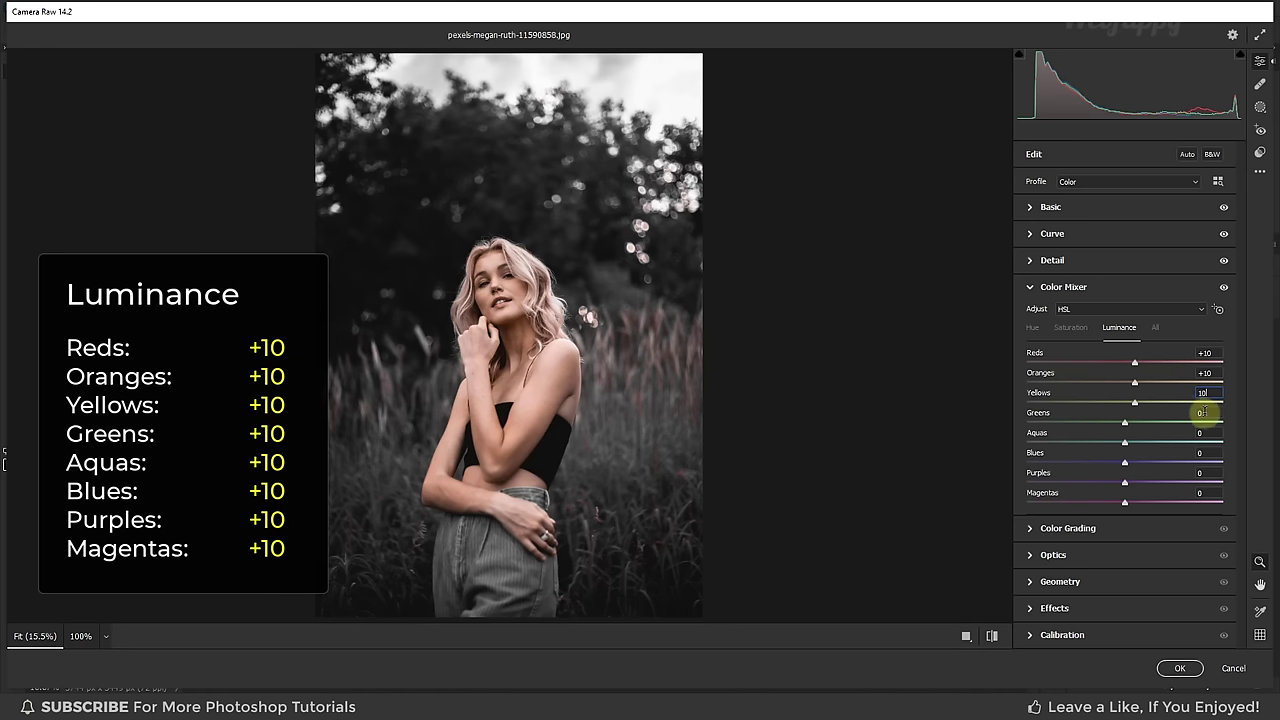
pyautogui.write('10')
pyautogui.press('Tab')
pyautogui.write('10')
pyautogui.press('Tab')
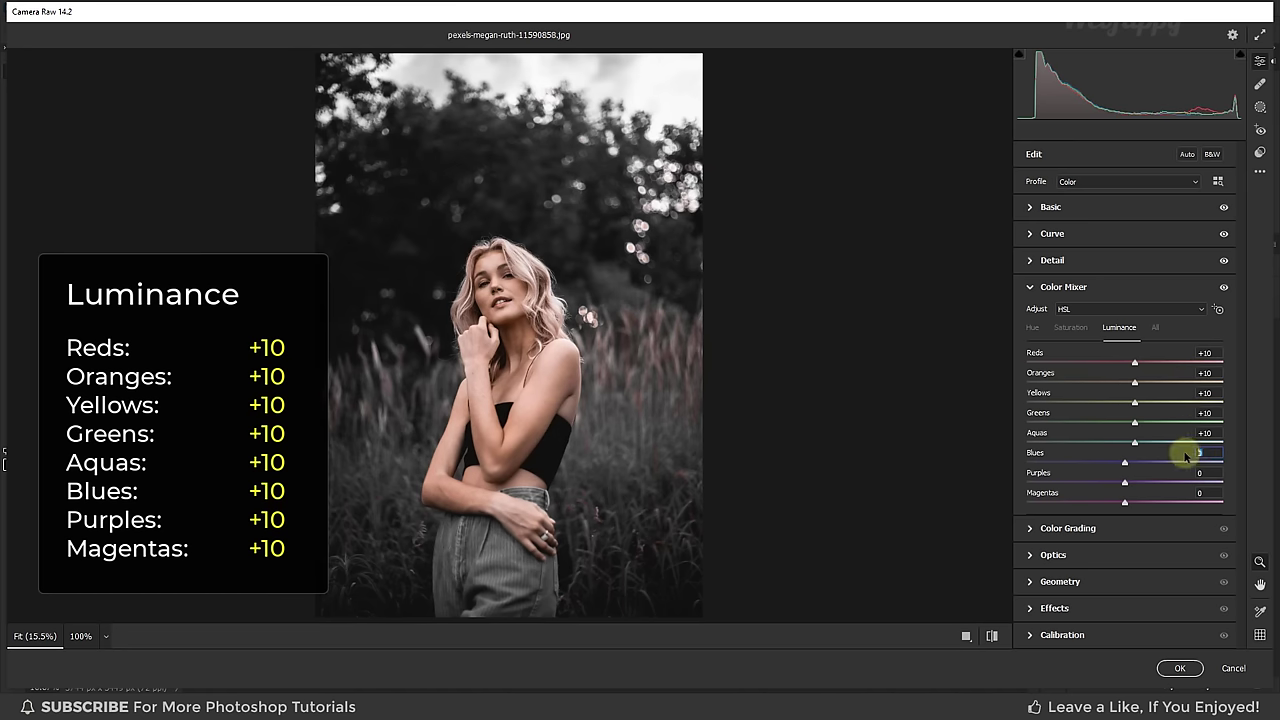
pyautogui.write('10')
pyautogui.press('Tab')
pyautogui.write('10')
pyautogui.press('Tab')
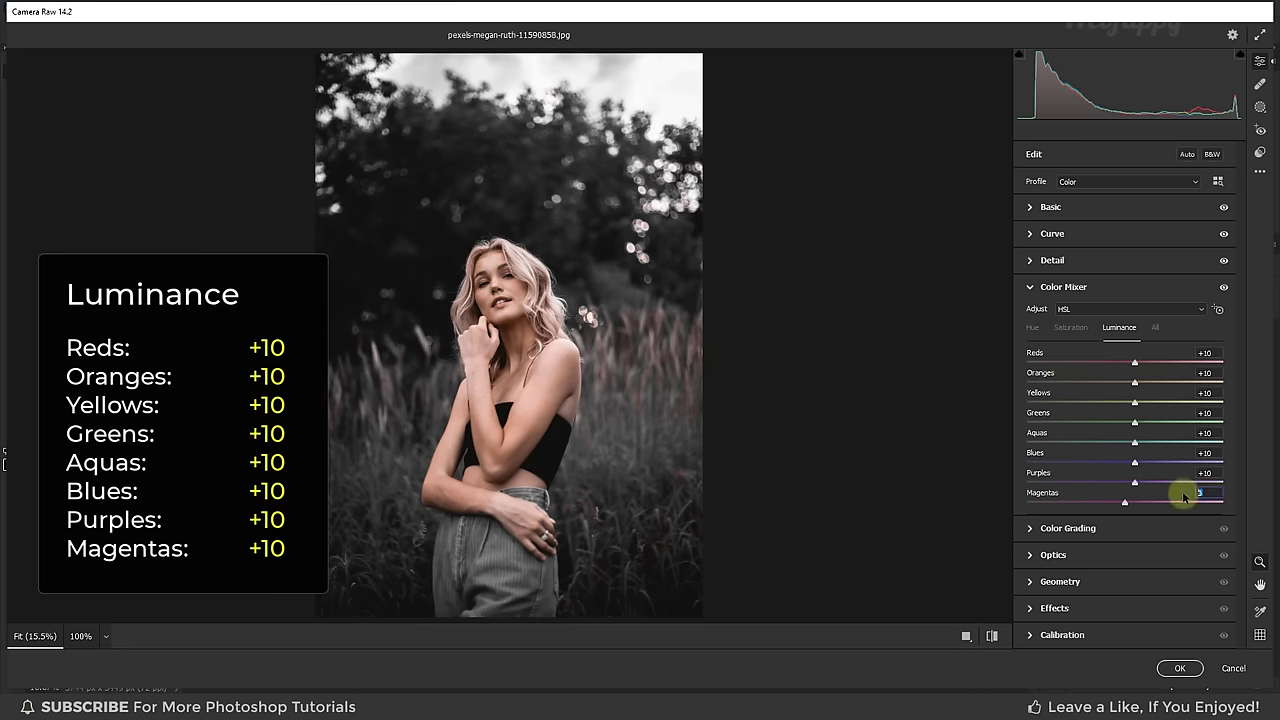
pyautogui.click(1034, 288)
# In Color Grading, set the Highlights wheel to Hue 30 with Saturation 5
pyautogui.click(1034, 314)
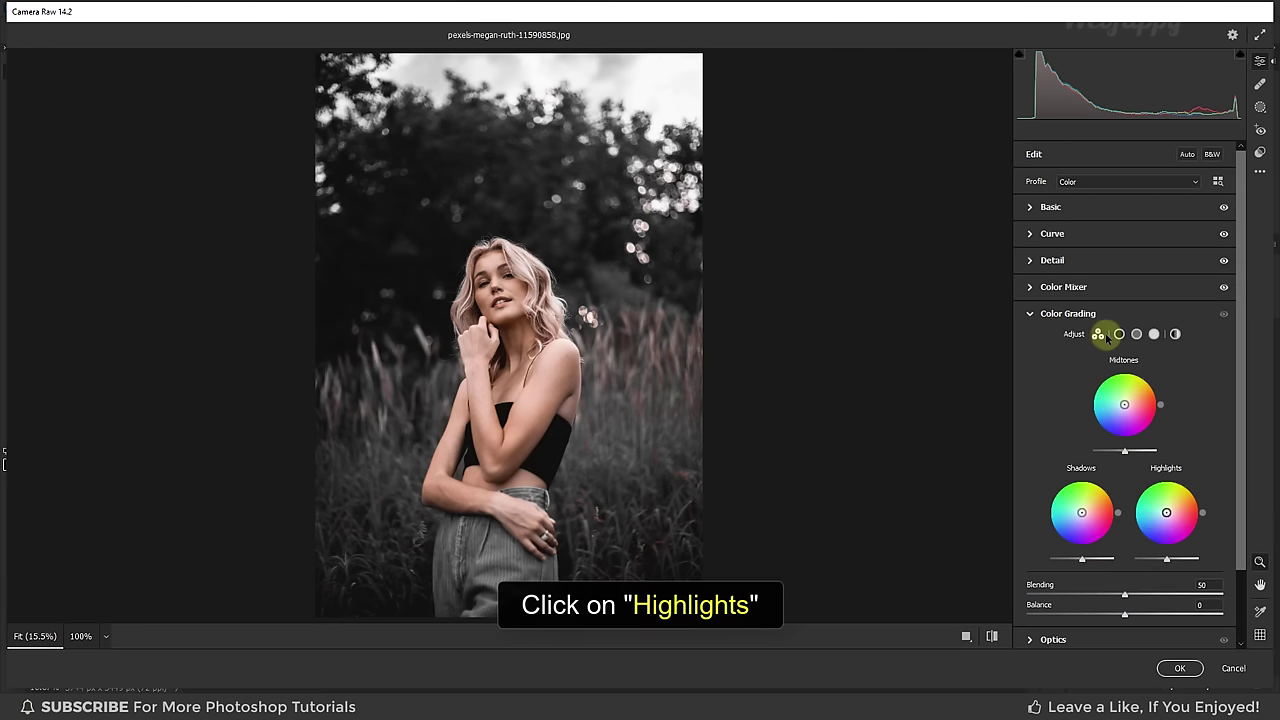
pyautogui.click(1154, 336)
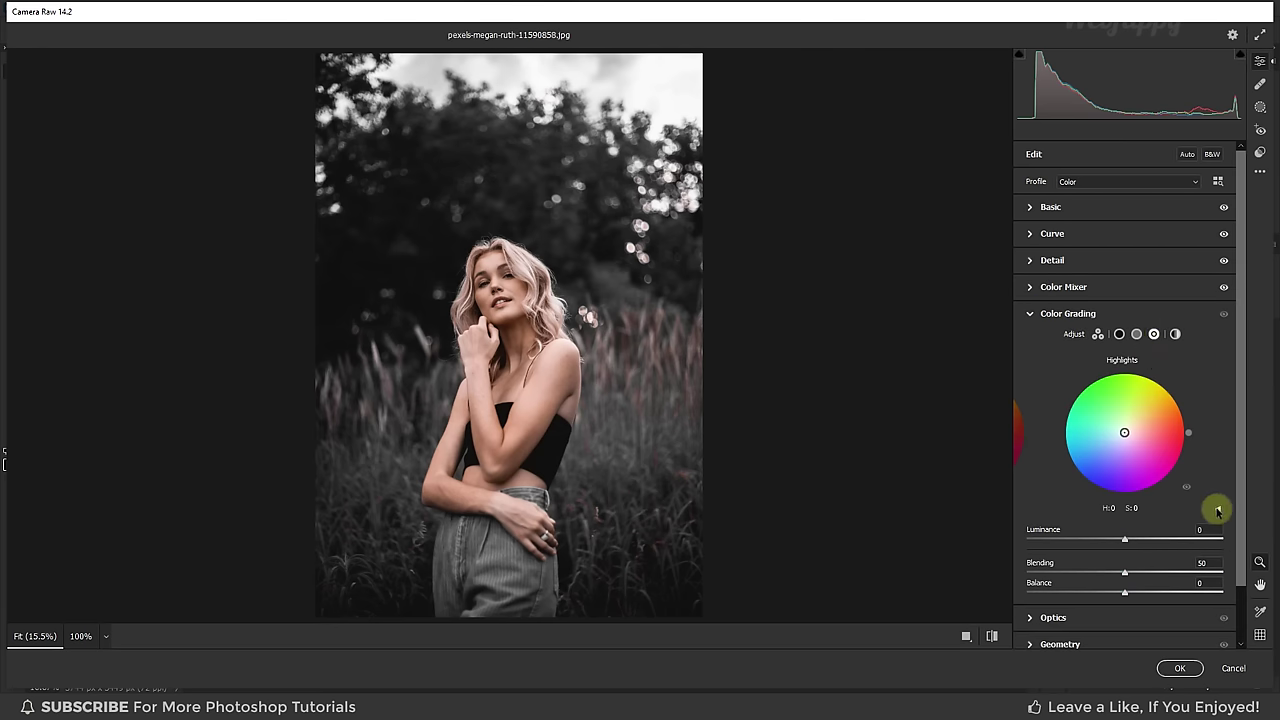
pyautogui.click(1218, 511)
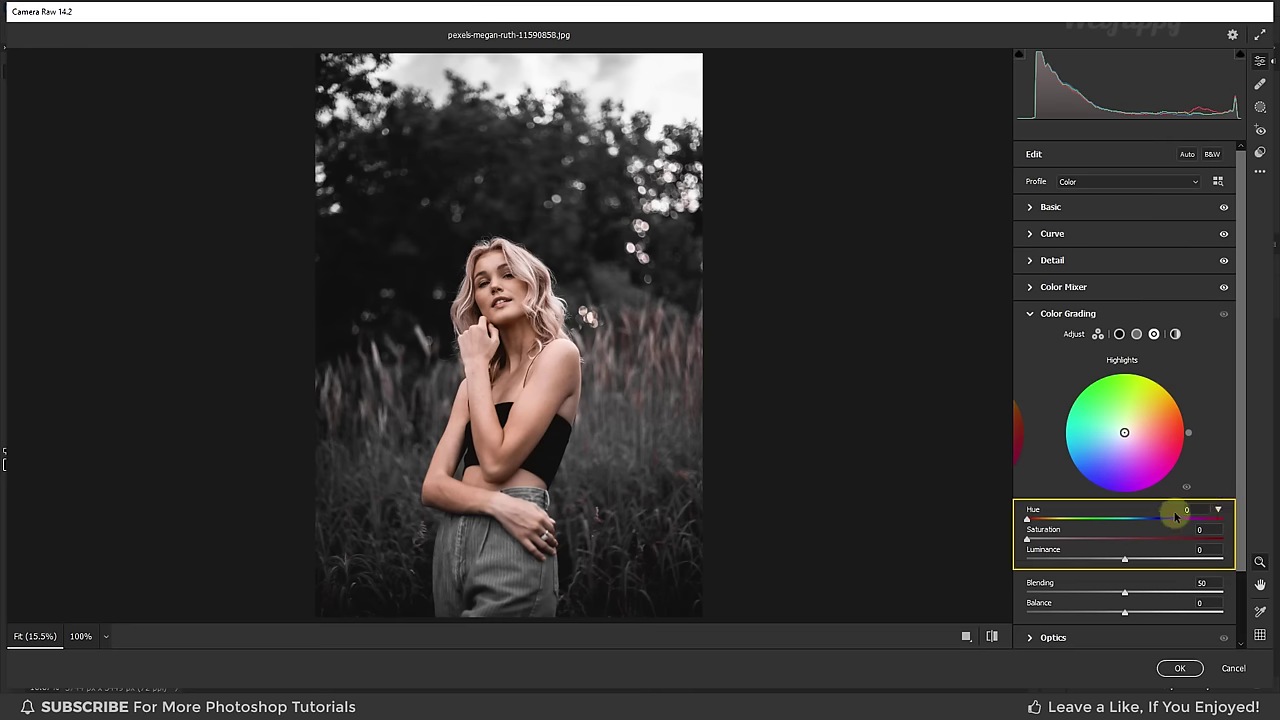
pyautogui.click(1182, 510)
pyautogui.write('30')
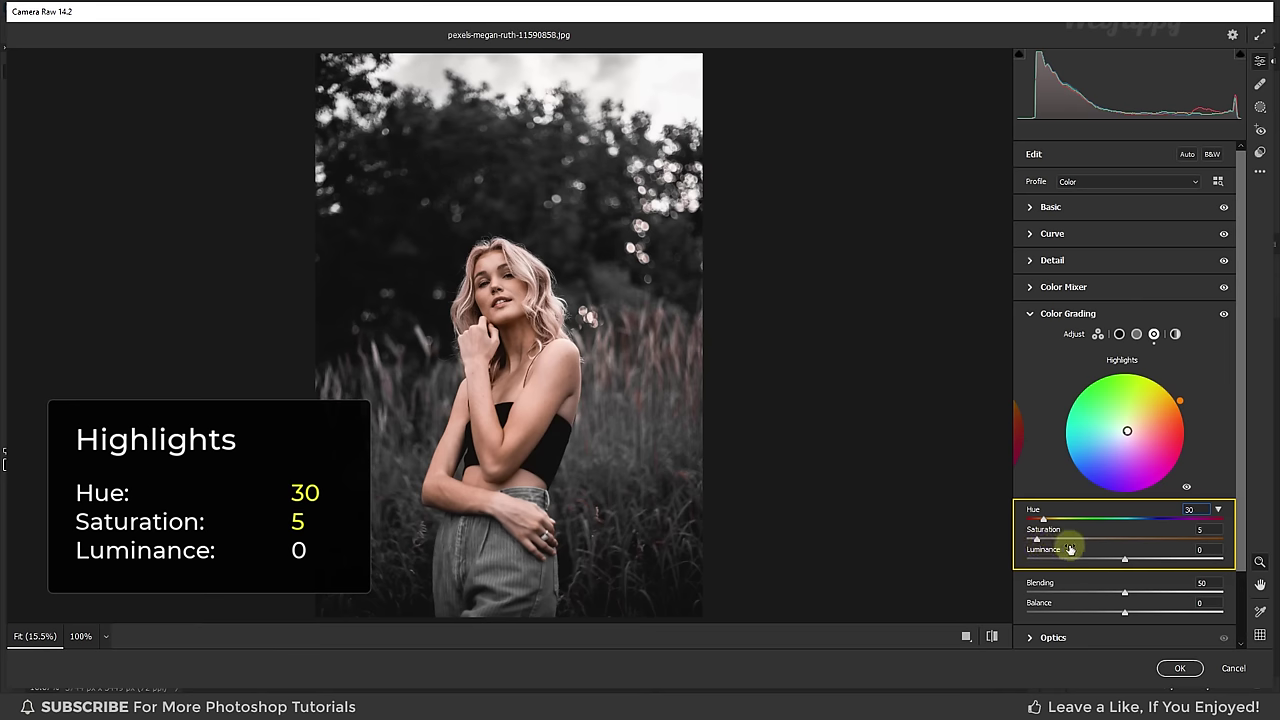
# Add a -70 Optics vignette with Midpoint 50 to darken the corners
pyautogui.click(1028, 314)
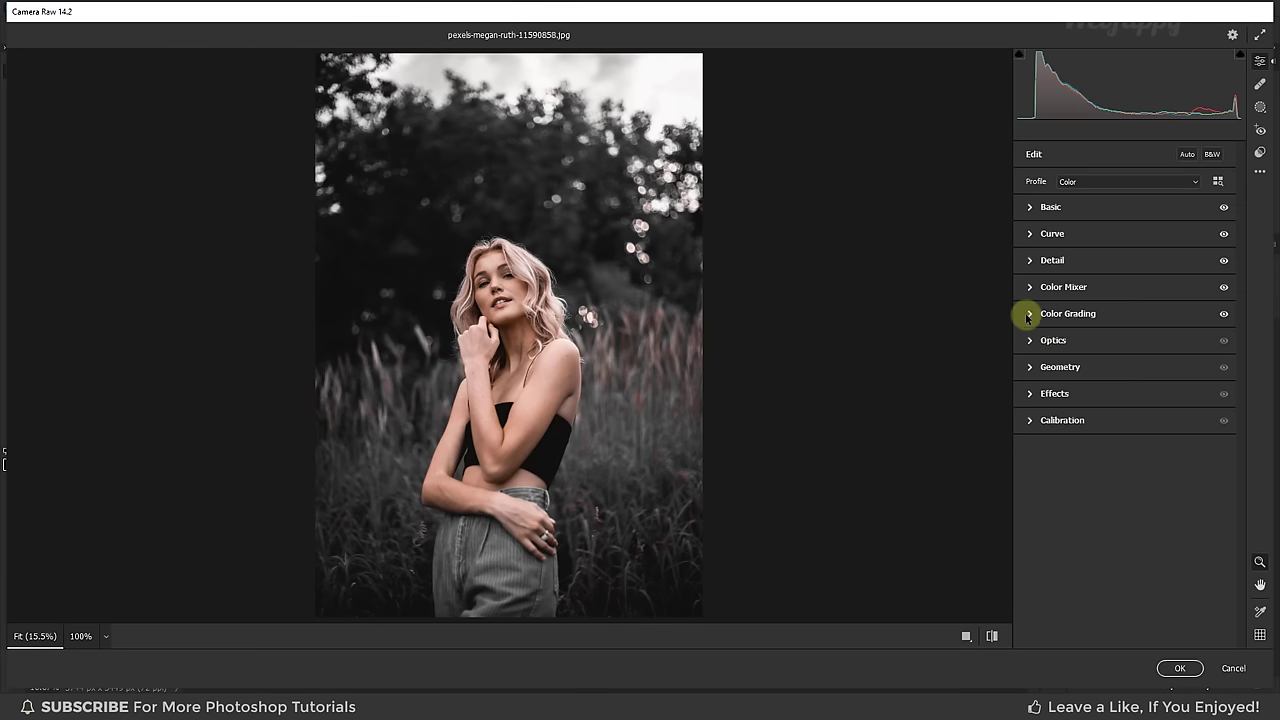
pyautogui.click(1031, 338)
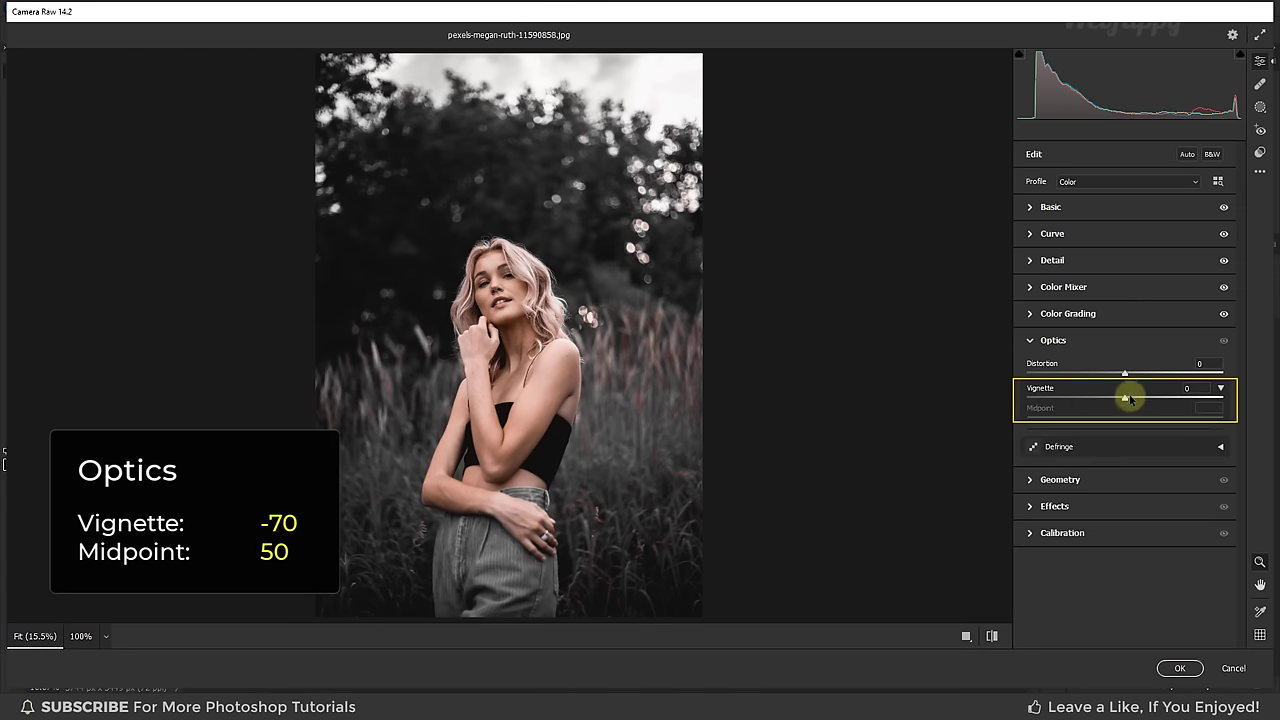
pyautogui.moveTo(1126, 400); pyautogui.dragTo(1073, 402)
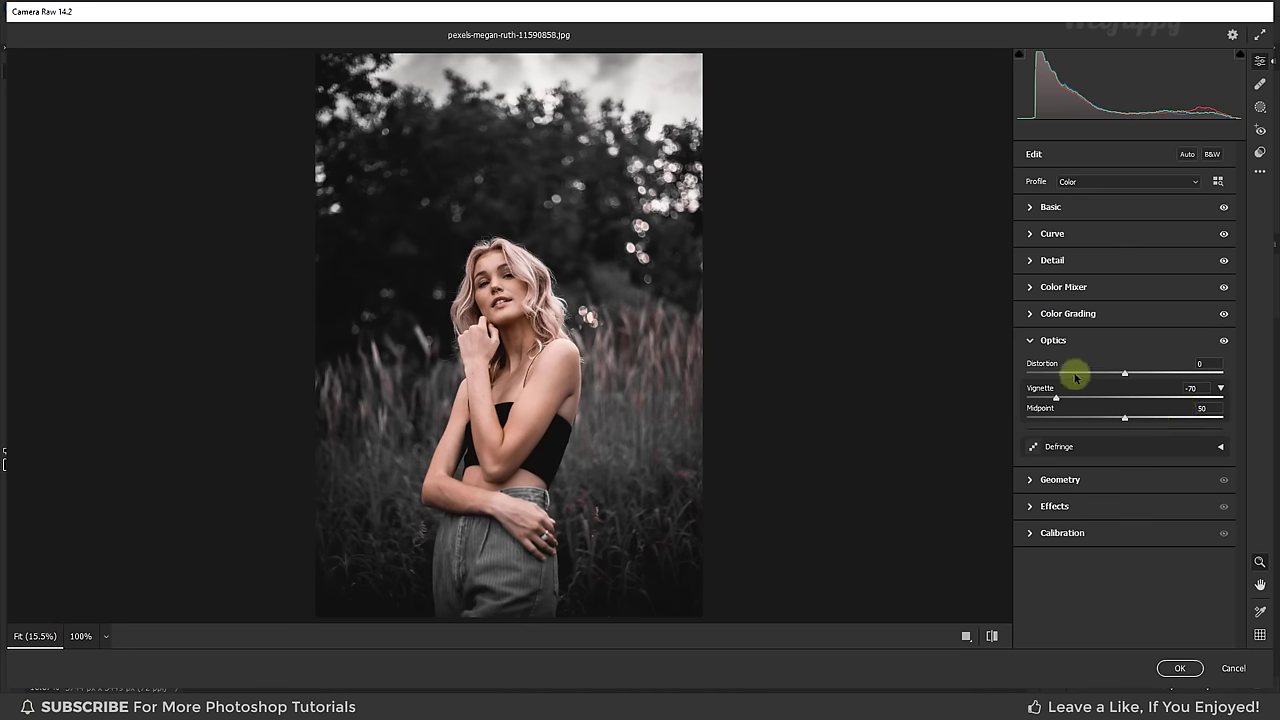
pyautogui.click(1031, 341)
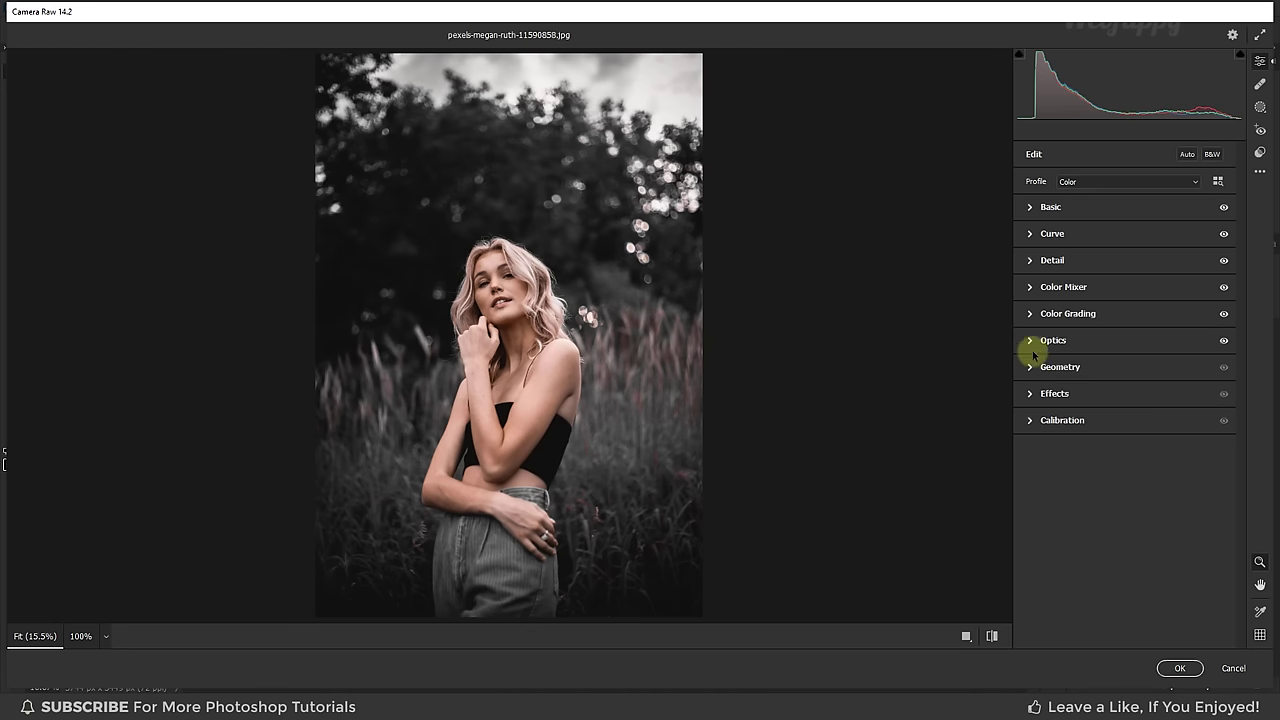
# Push the Calibration Green Primary hue to +100
pyautogui.click(1031, 421)
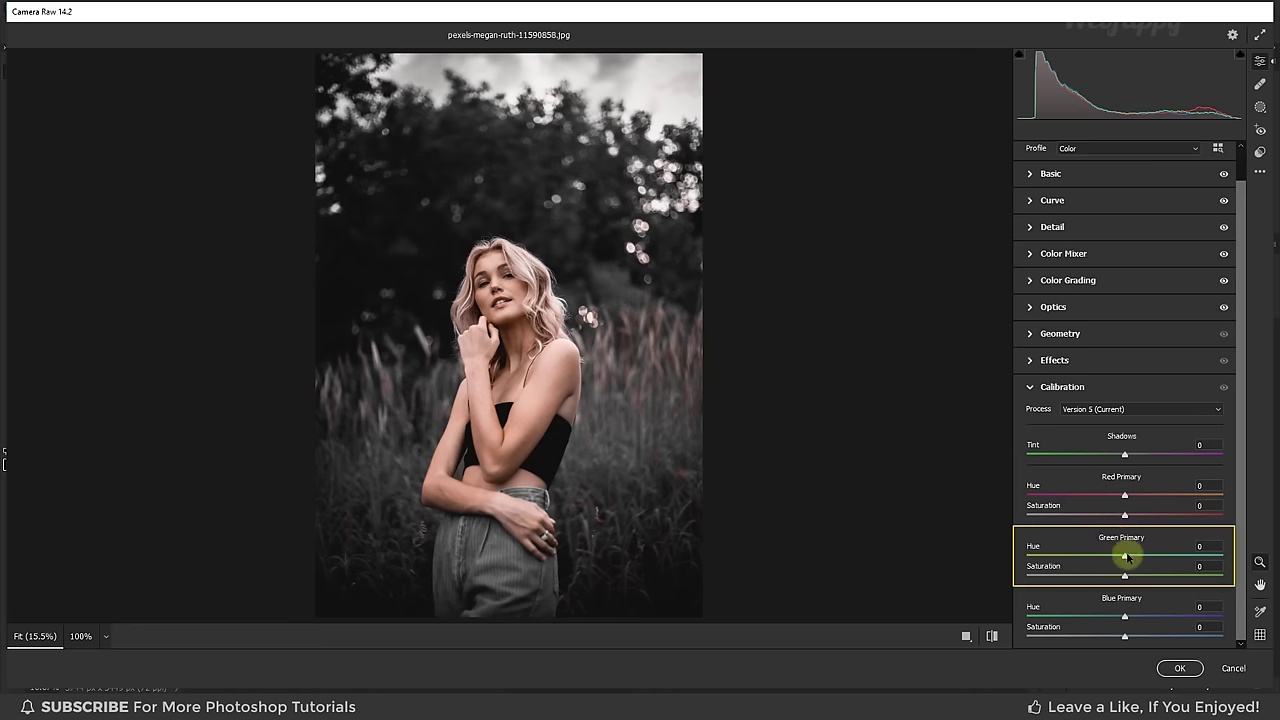
pyautogui.moveTo(1125, 556); pyautogui.dragTo(1222, 556)
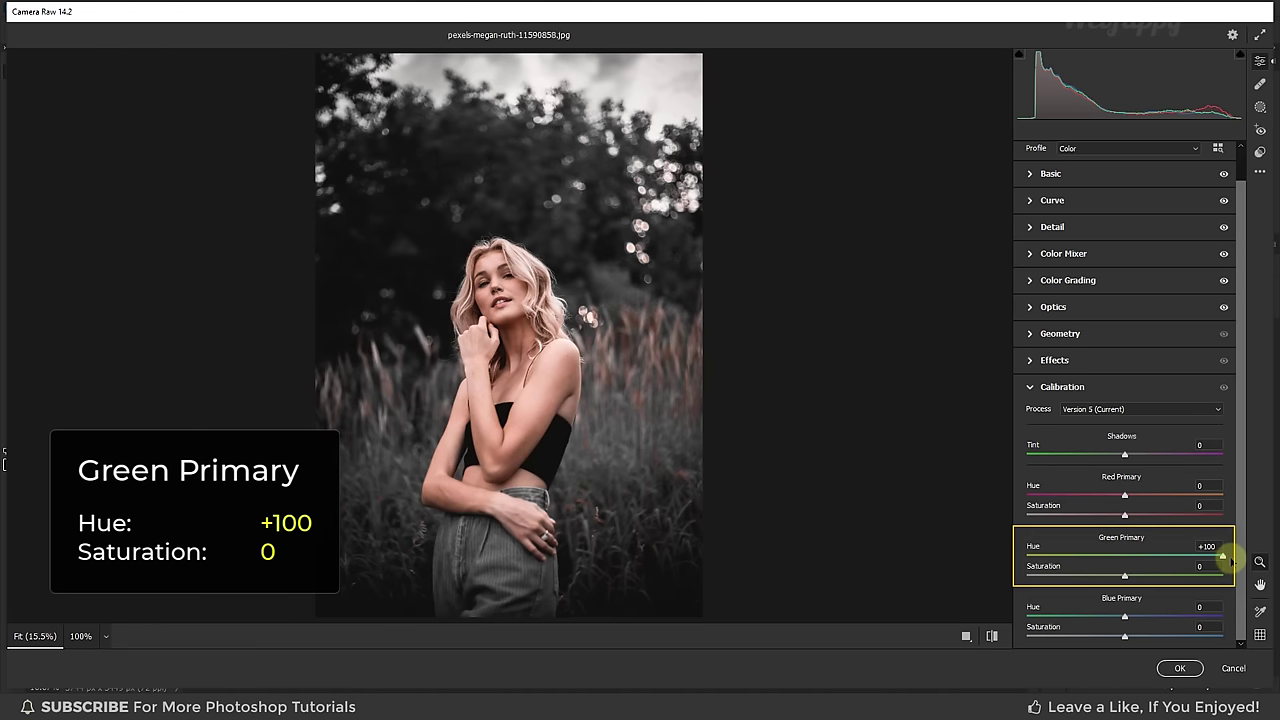
pyautogui.click(1030, 388)
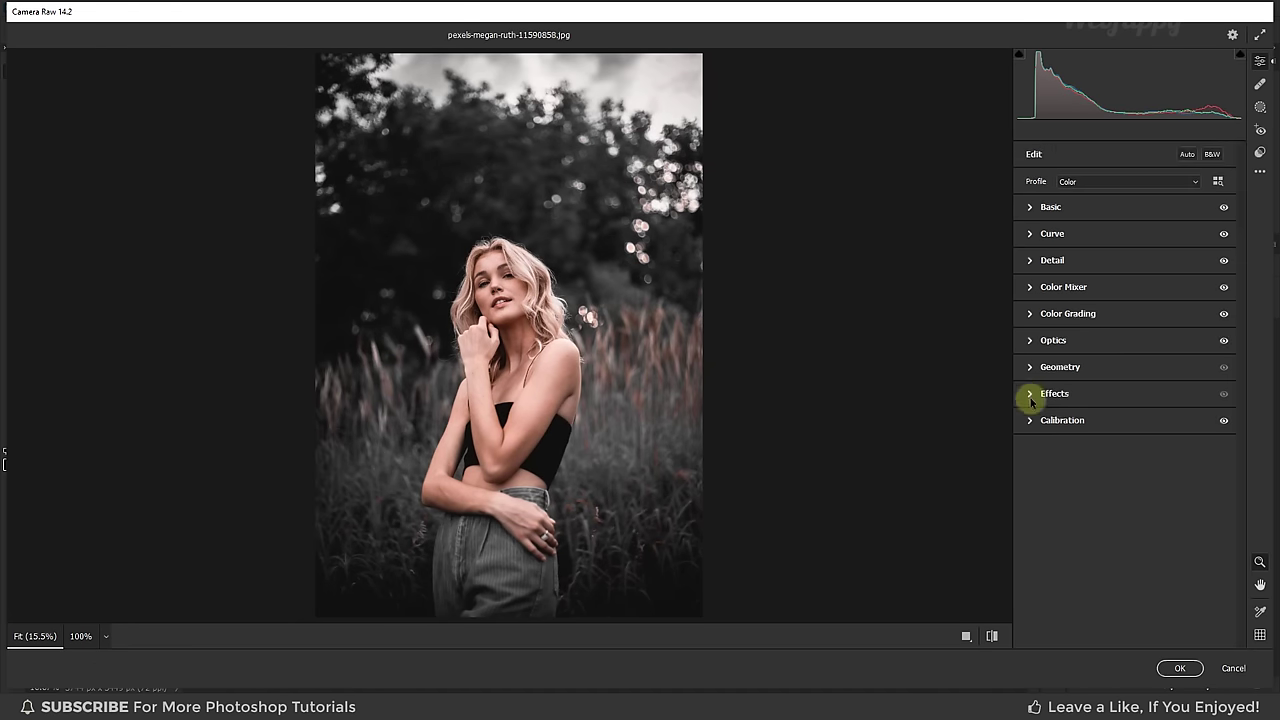
# Toggle between the original and edited look to compare the grade
pyautogui.click(992, 636)
pyautogui.click(992, 636)
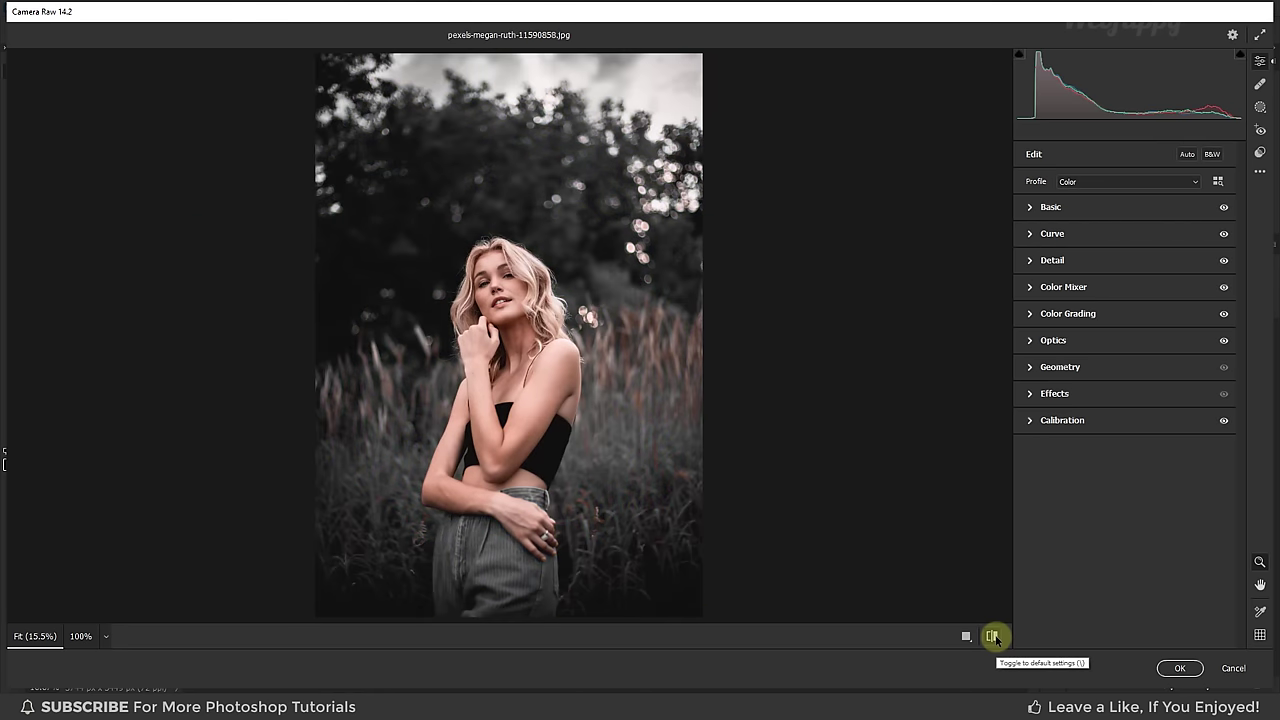
pyautogui.click(992, 636)
pyautogui.click(992, 636)
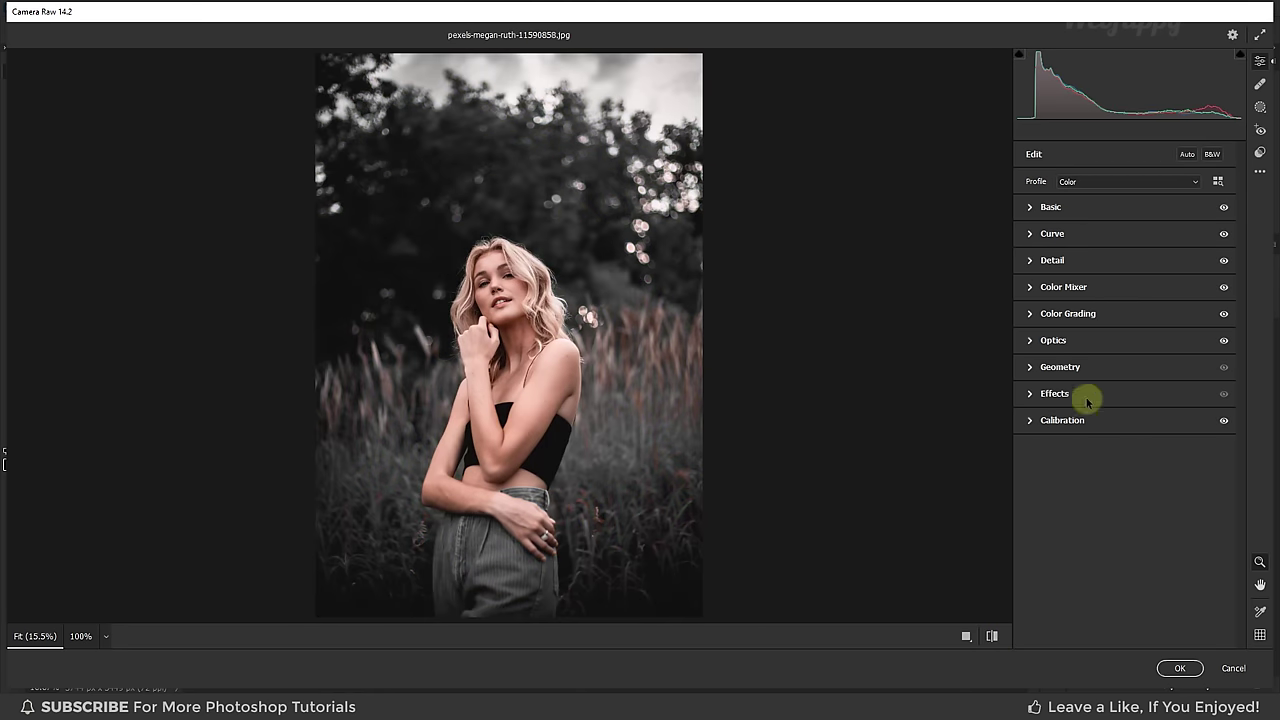
# Save the current grade as the user preset 'Black Tone - Webflippy'
pyautogui.click(1259, 174)
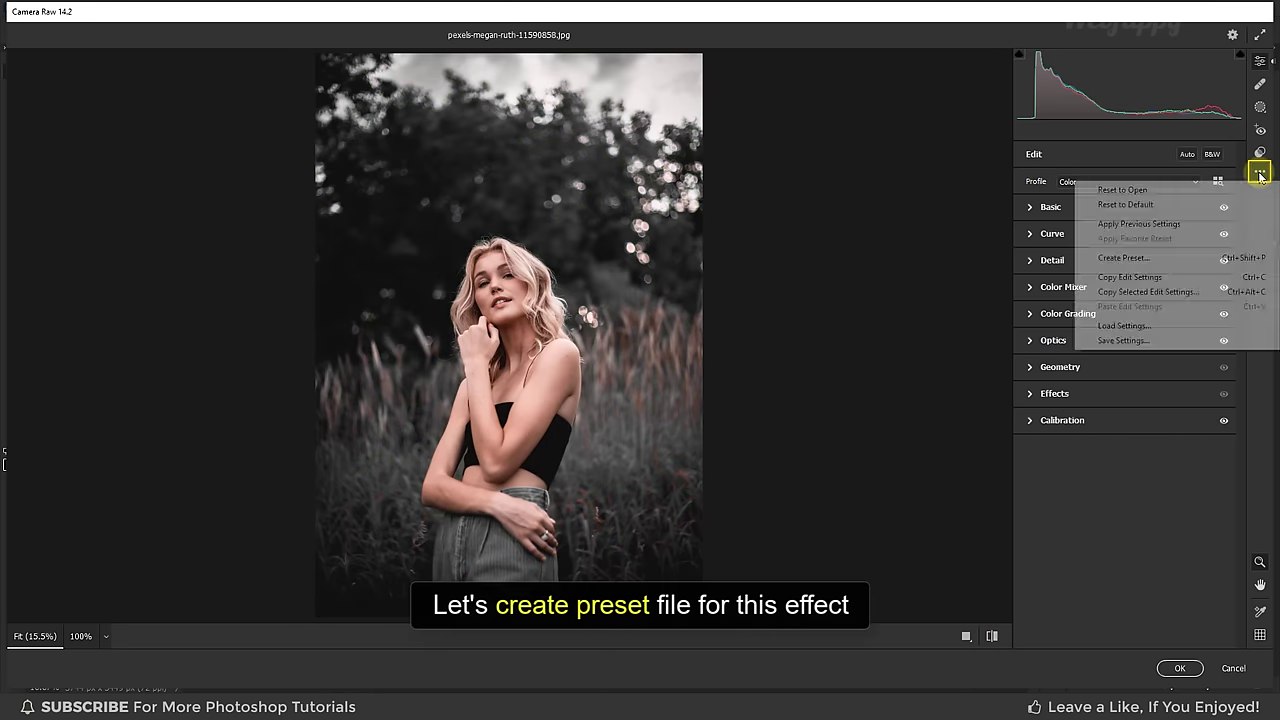
pyautogui.click(1161, 262)
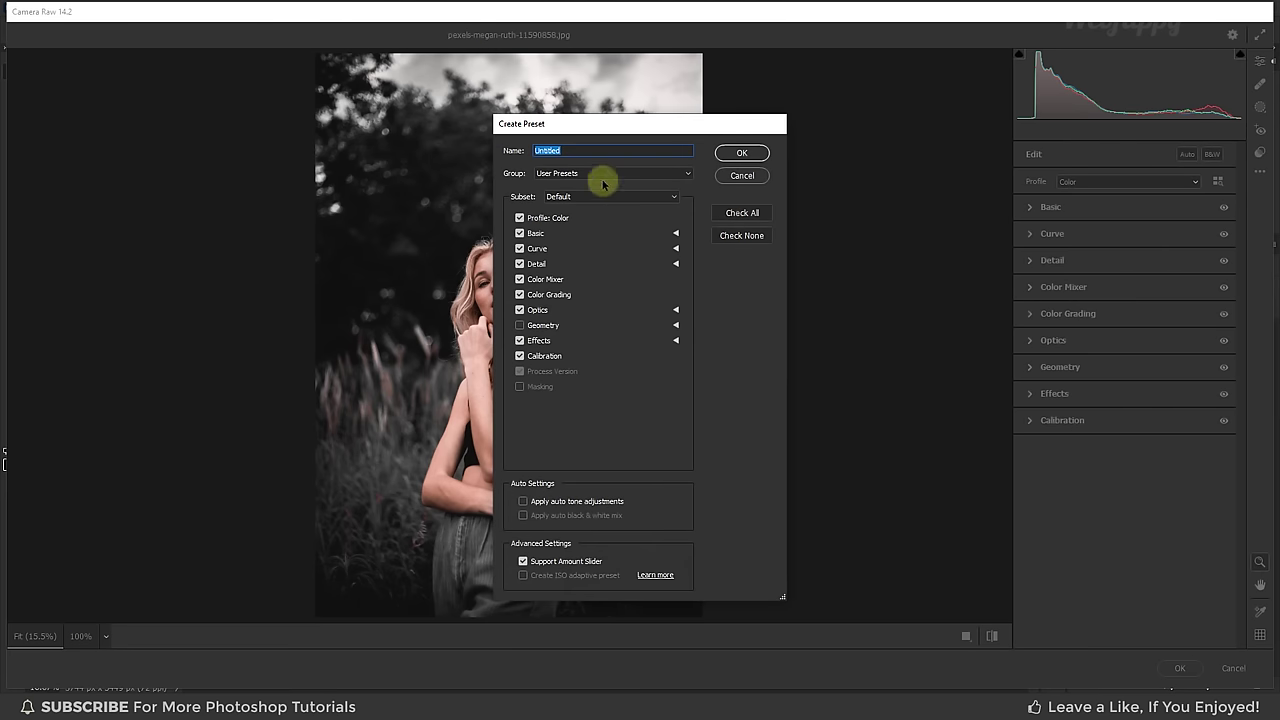
pyautogui.write('Black To')
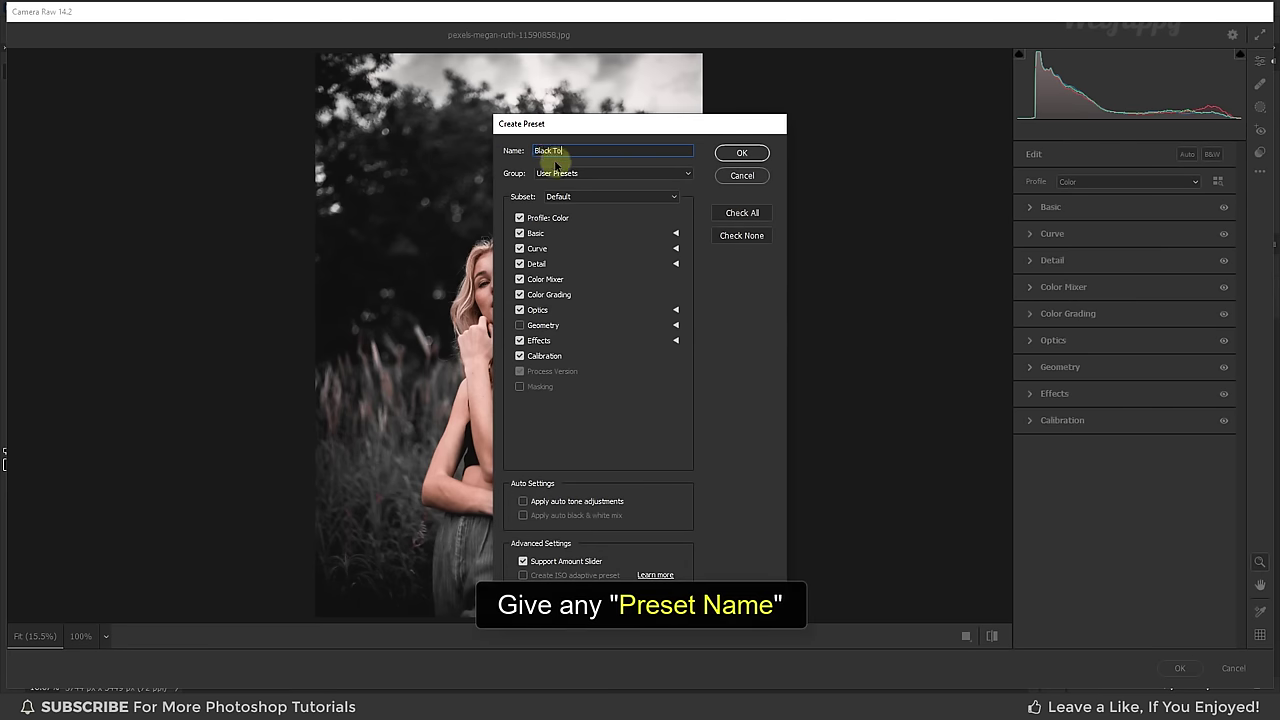
pyautogui.write('appy')
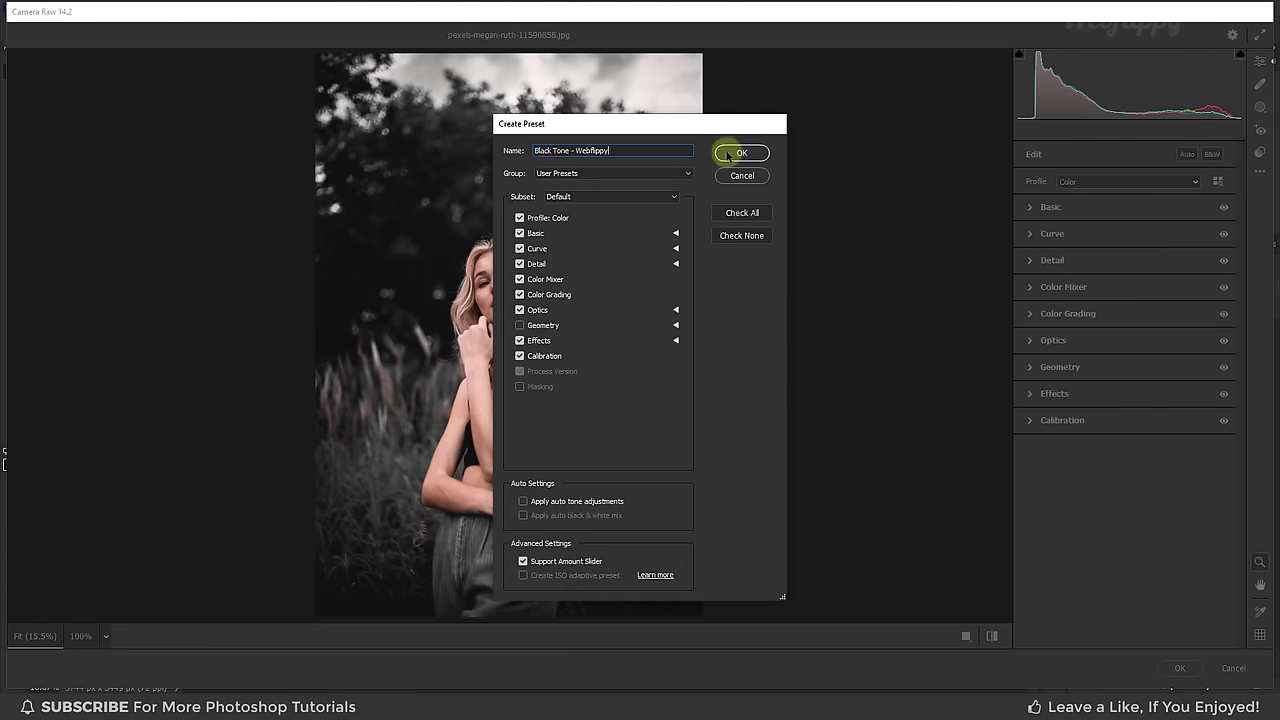
pyautogui.click(742, 152)
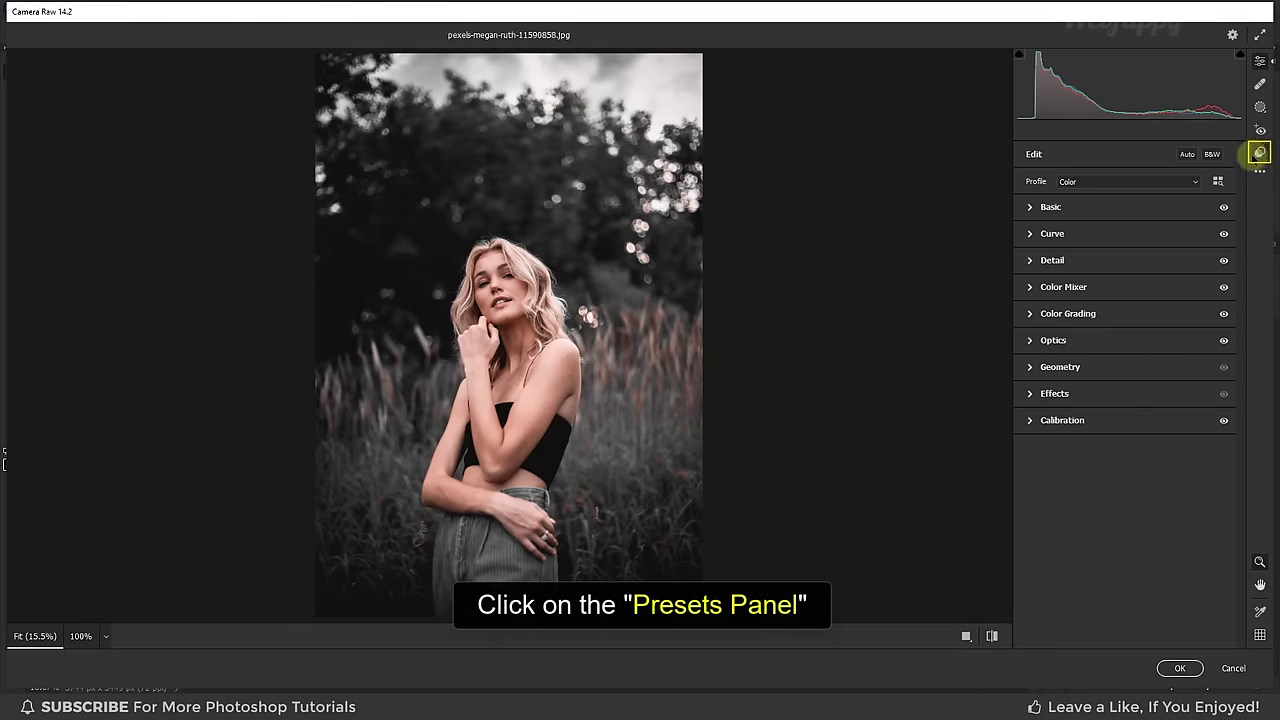
# Compare before/after, then apply the grade to the field portrait as a Camera Raw smart filter
pyautogui.click(1258, 152)
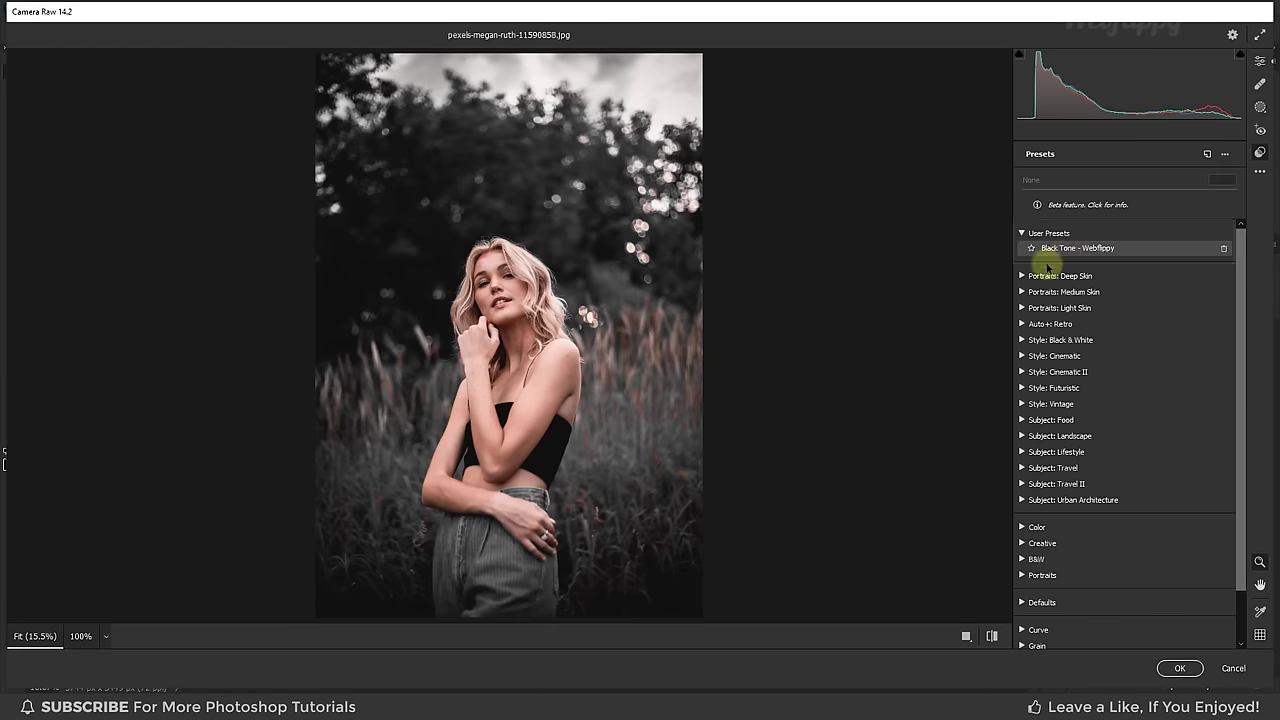
pyautogui.click(992, 636)
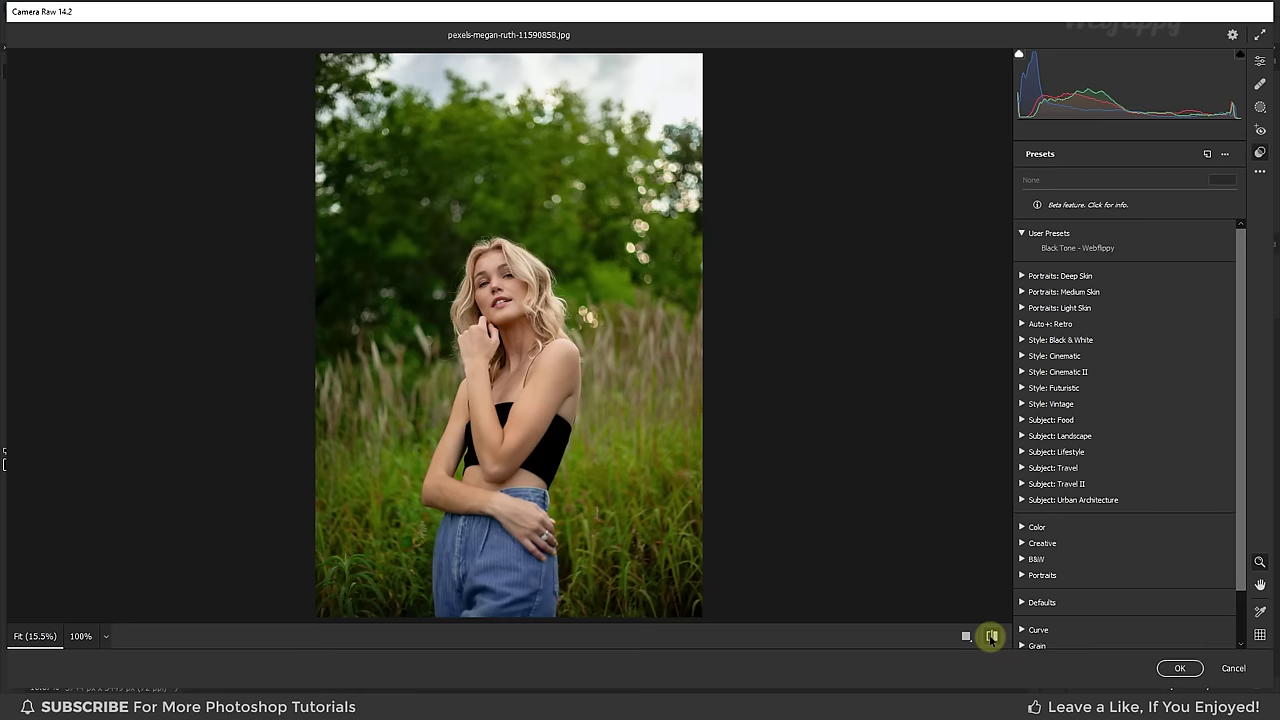
pyautogui.click(992, 636)
pyautogui.click(992, 636)
pyautogui.click(992, 636)
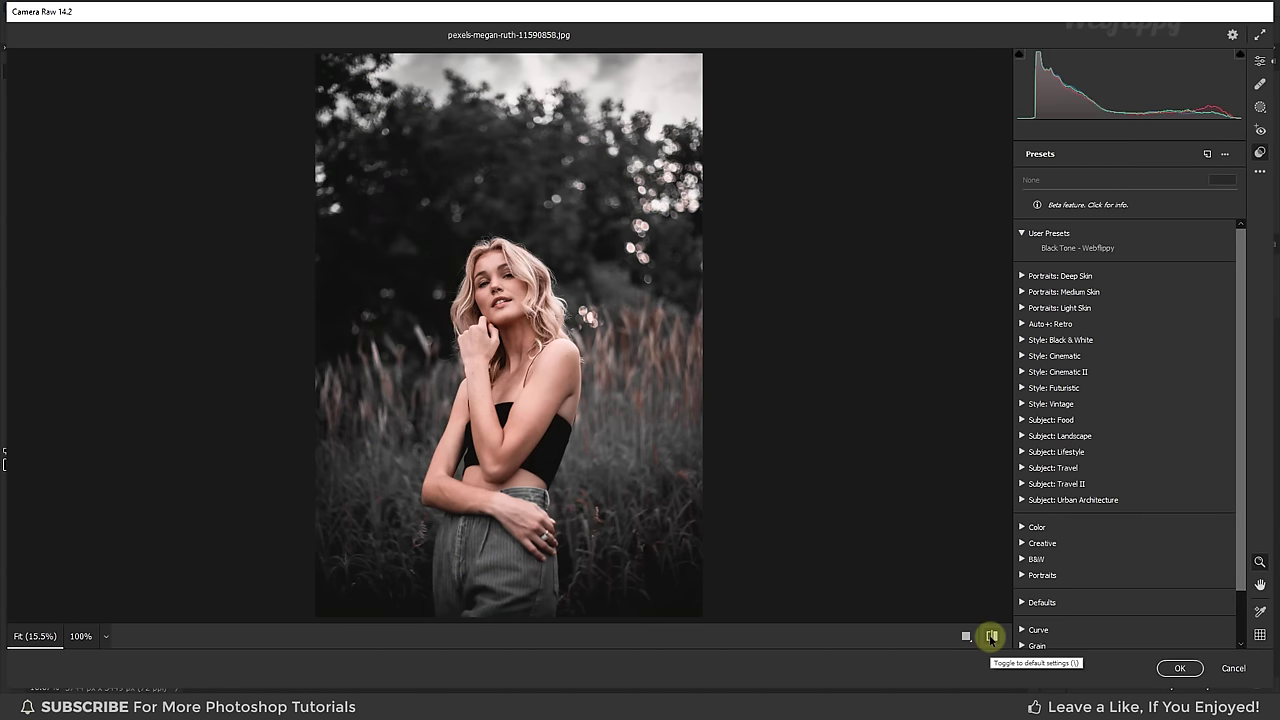
pyautogui.click(1180, 668)
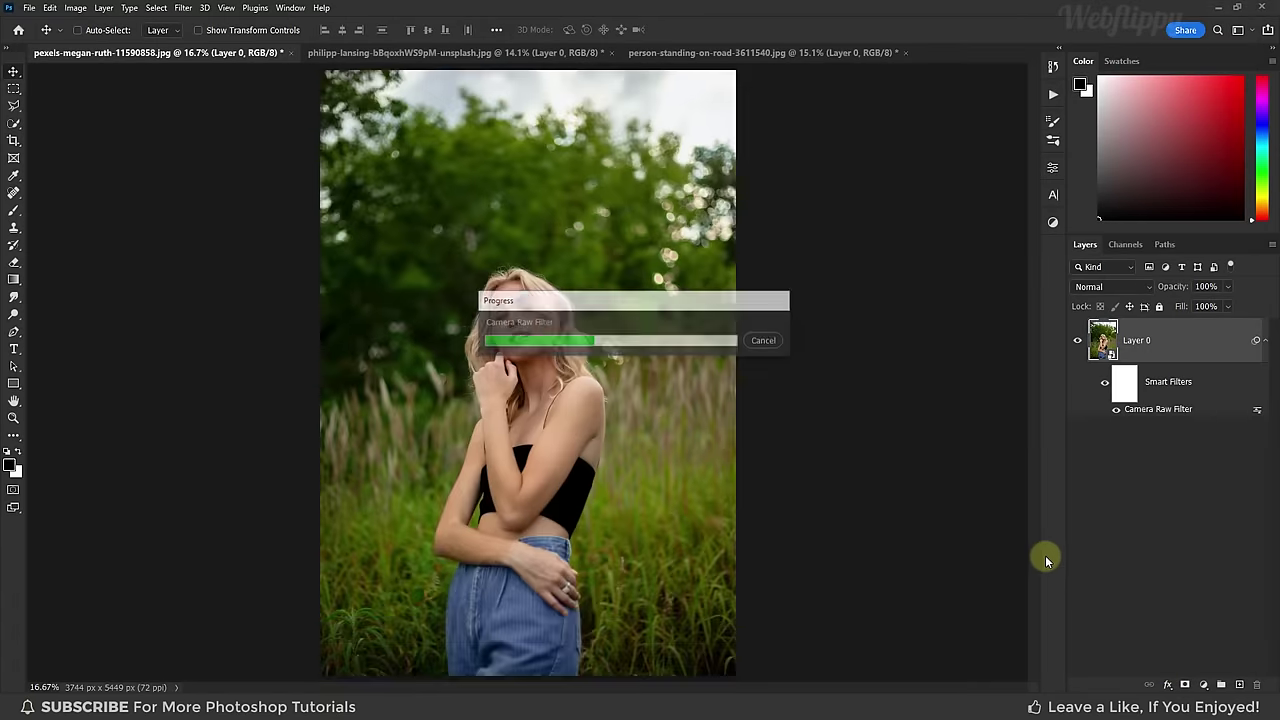
# Toggle the smart filter off and on to check it, then switch to the stairs portrait
pyautogui.click(1103, 386)
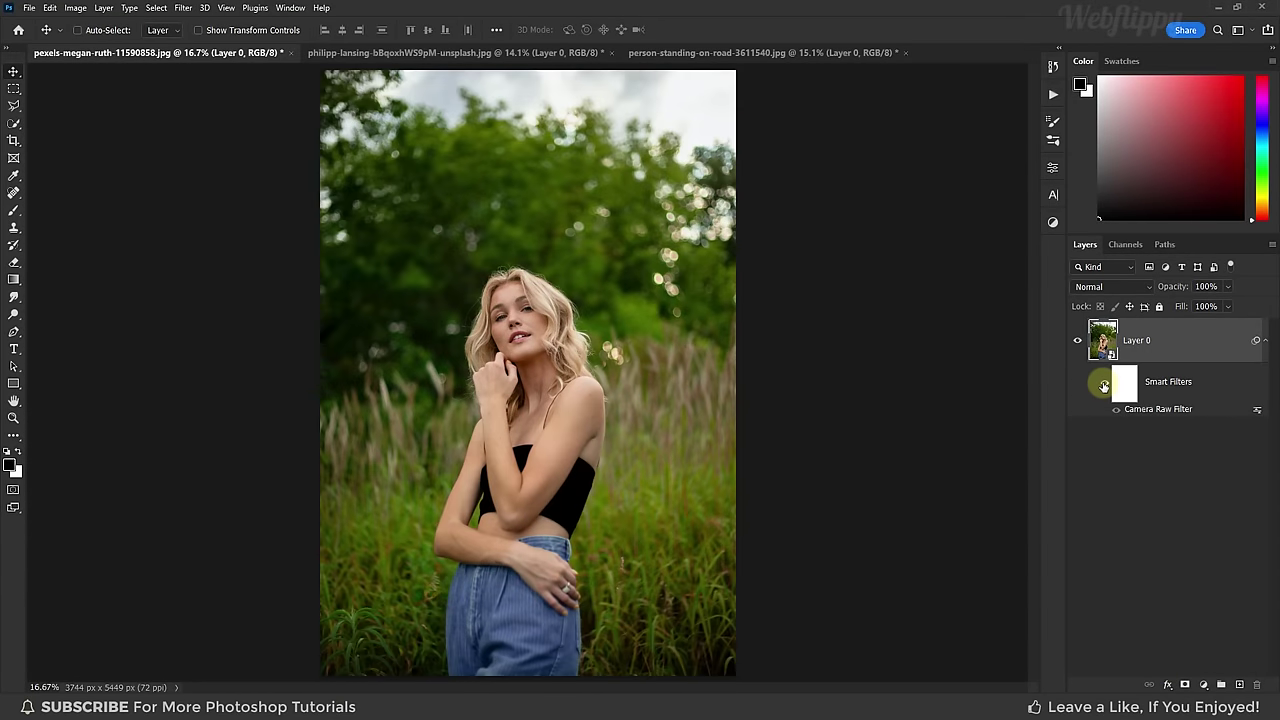
pyautogui.click(1103, 386)
pyautogui.click(596, 52)
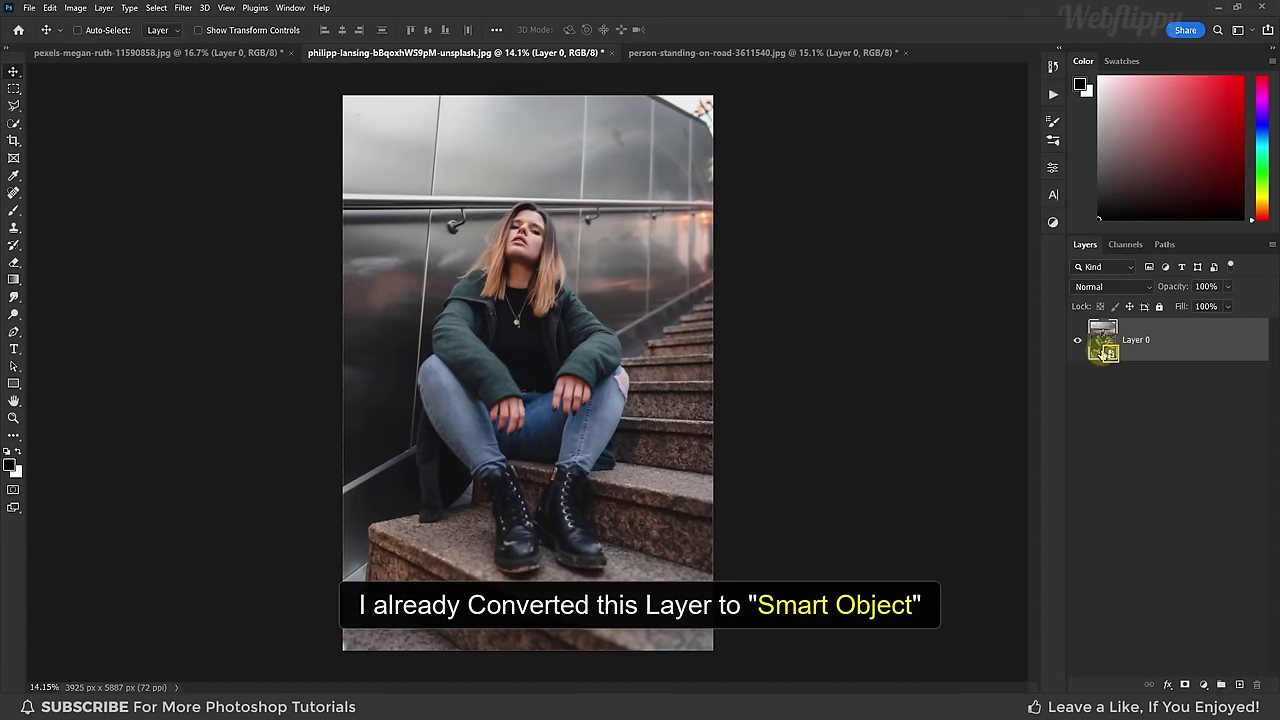
# Apply the Black Tone - Webflippy preset to the stairs portrait through the Camera Raw Filter
pyautogui.click(183, 8)
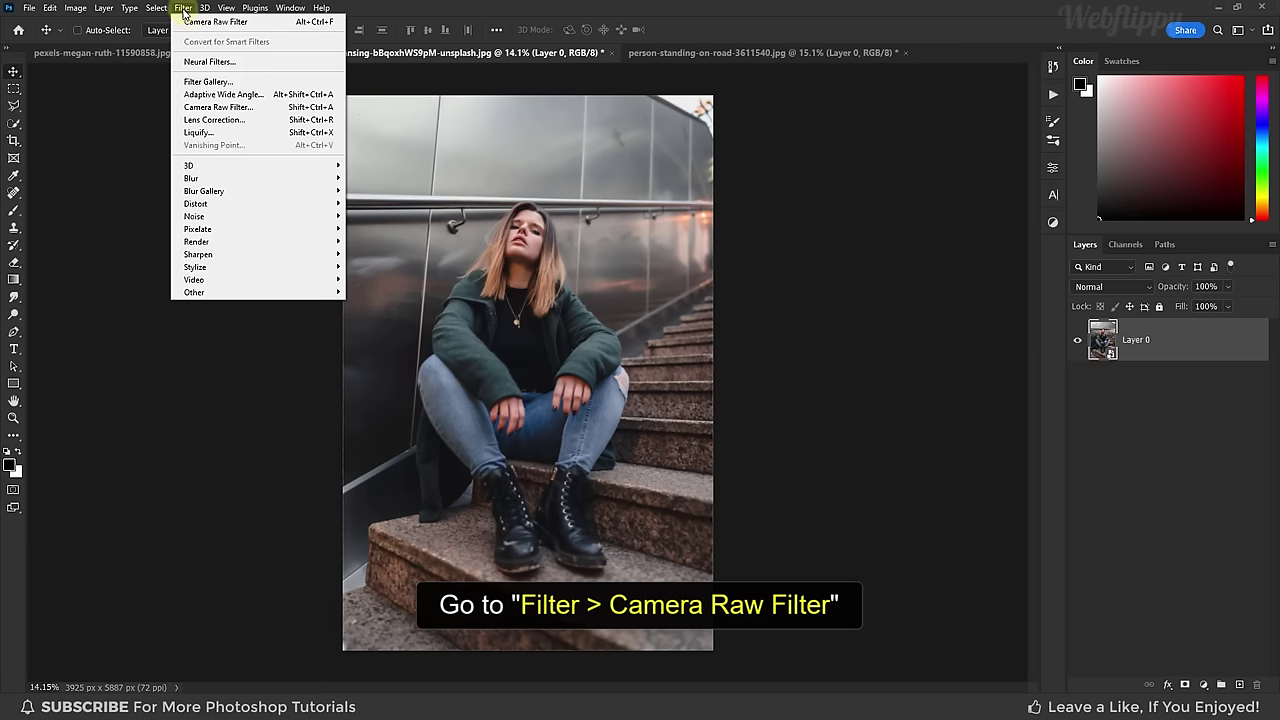
pyautogui.click(249, 107)
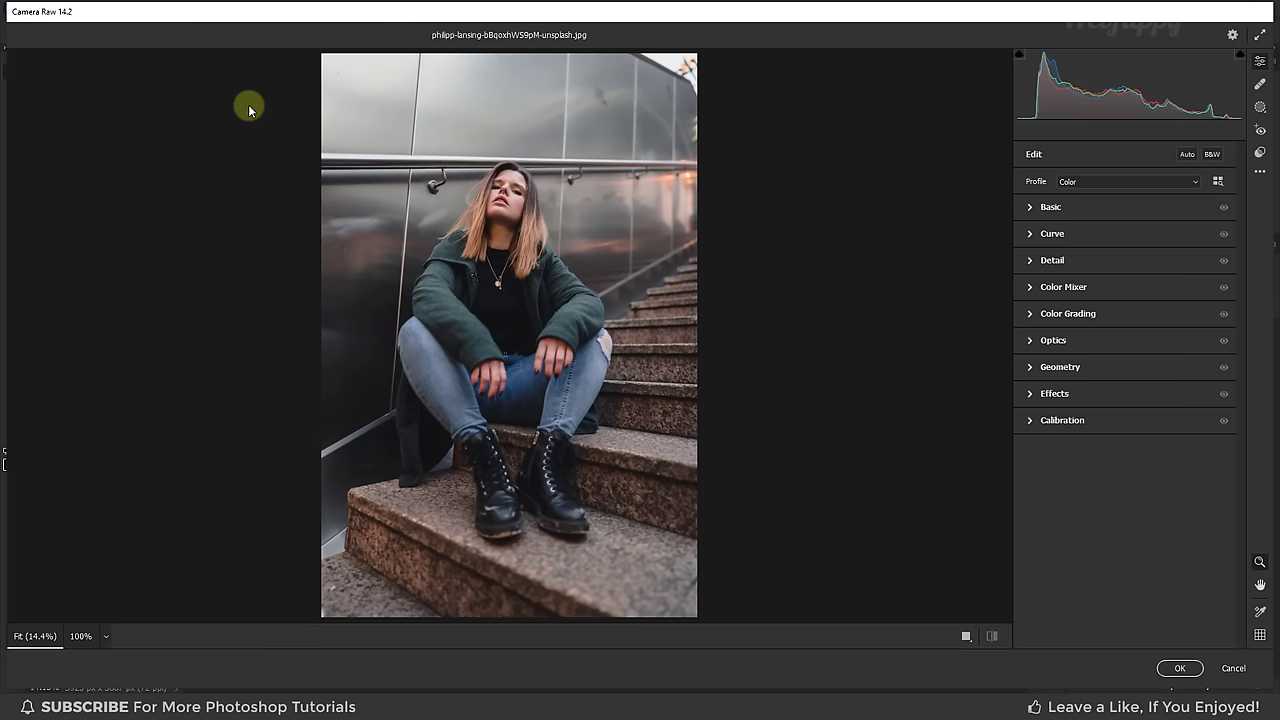
pyautogui.click(1258, 153)
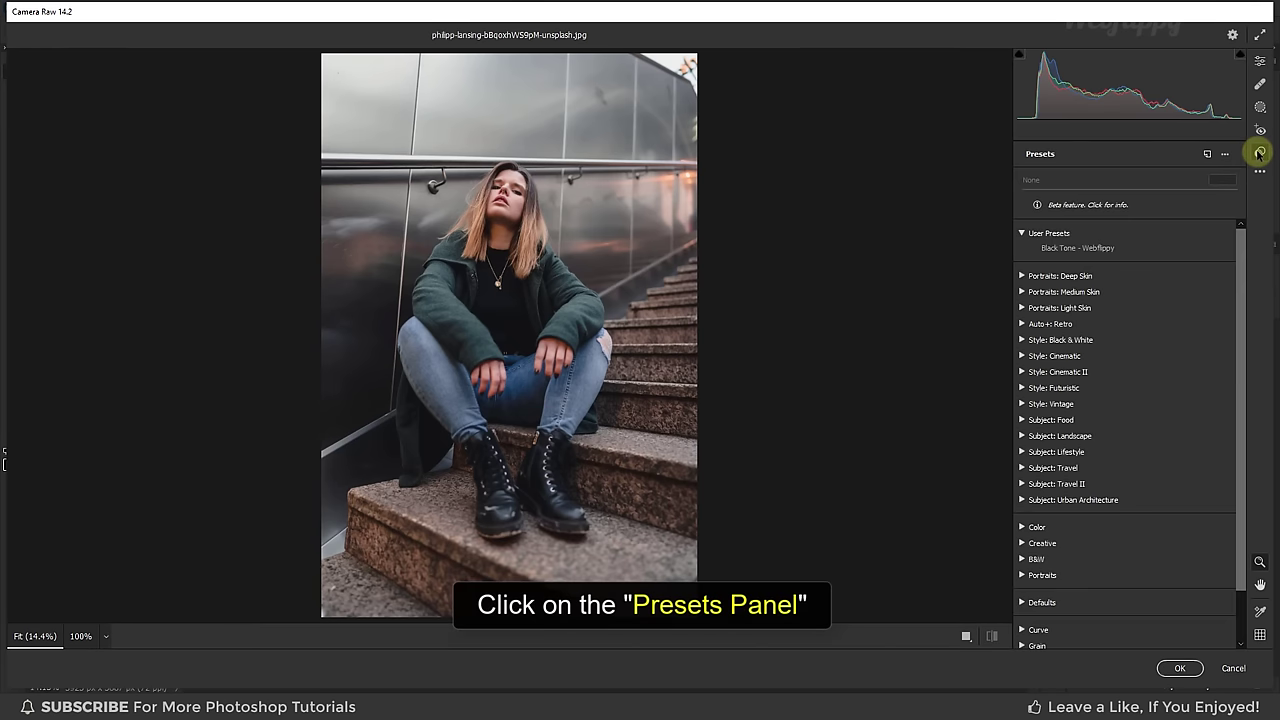
pyautogui.click(1069, 249)
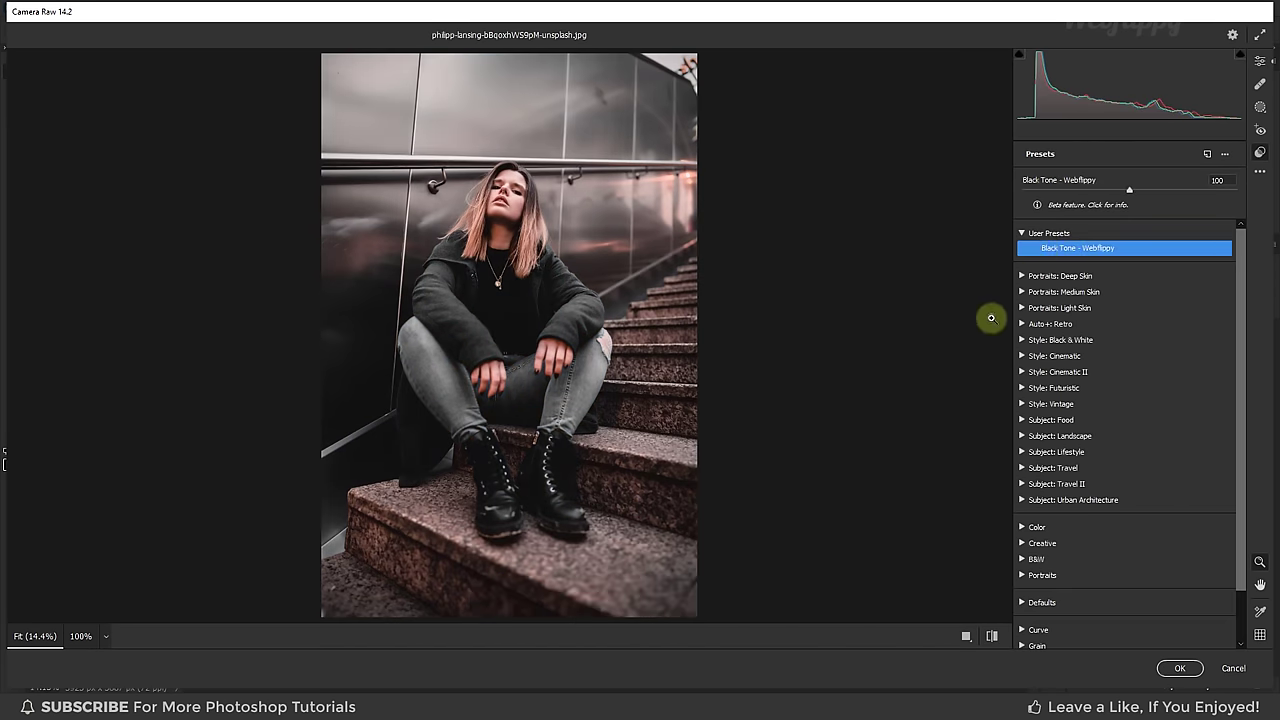
pyautogui.click(993, 637)
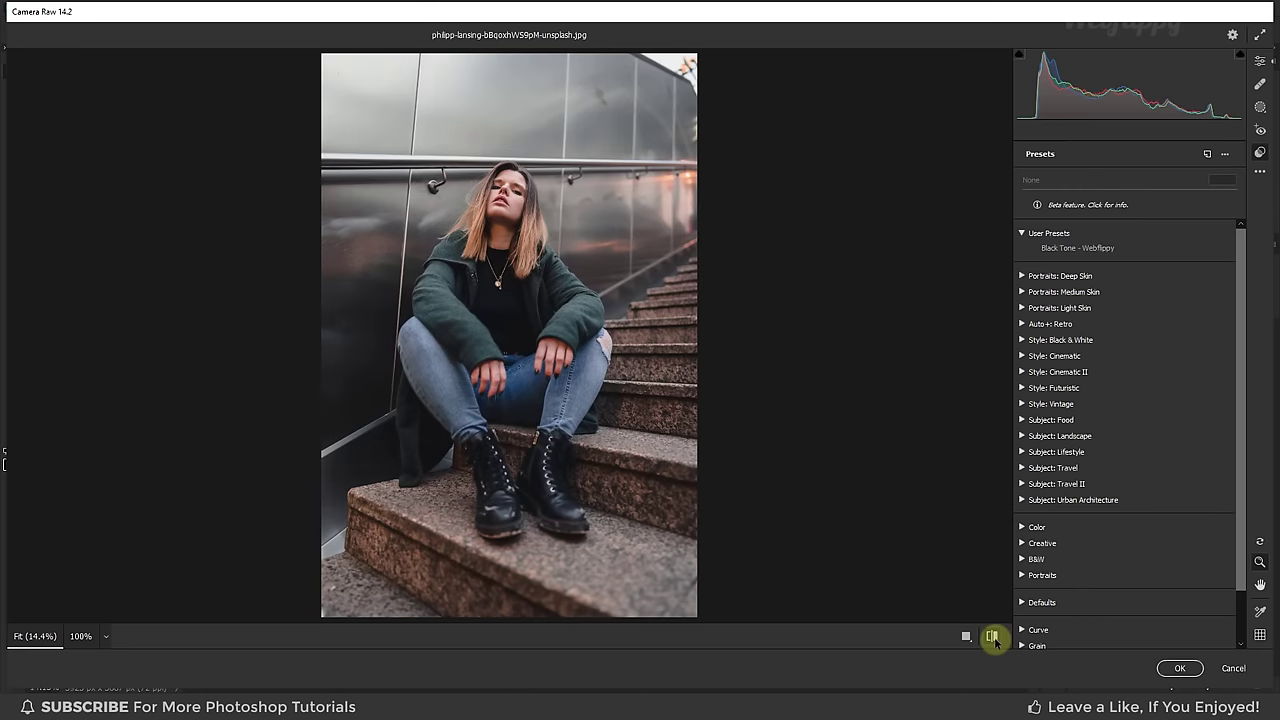
pyautogui.click(993, 637)
pyautogui.click(1180, 668)
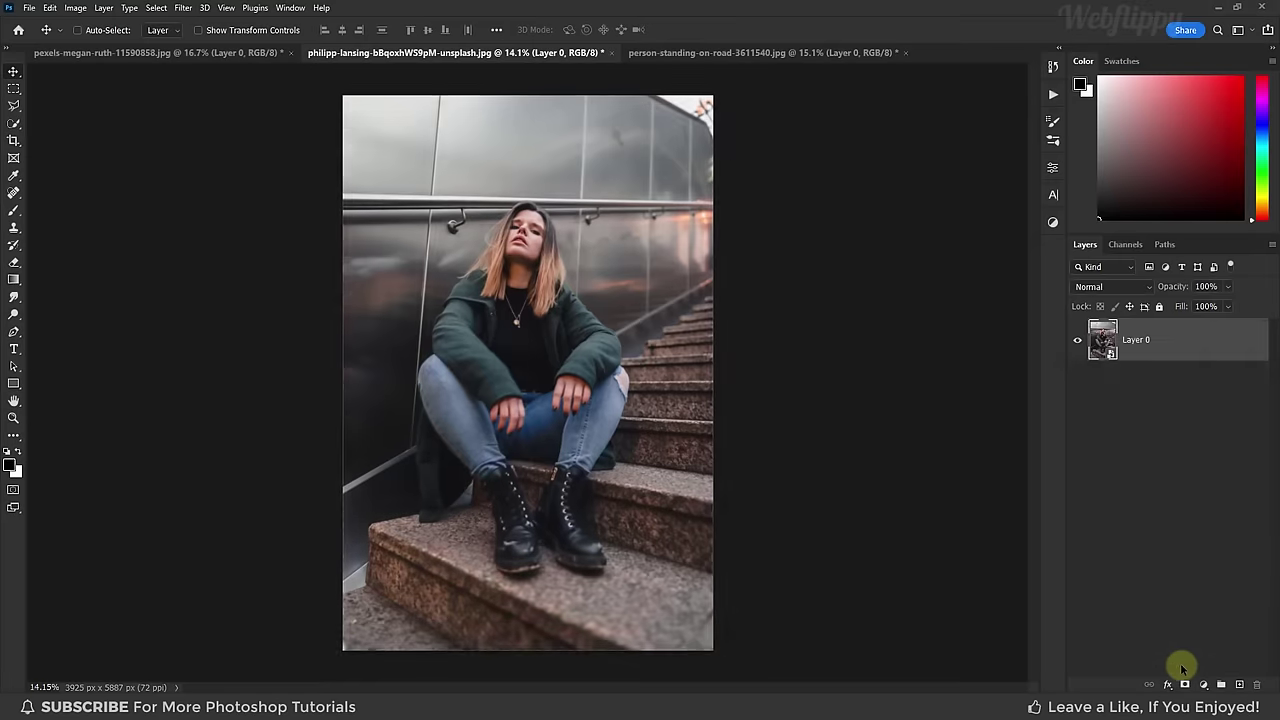
# Toggle the smart filter off and on to compare, then switch to the forest road photo
pyautogui.click(1105, 383)
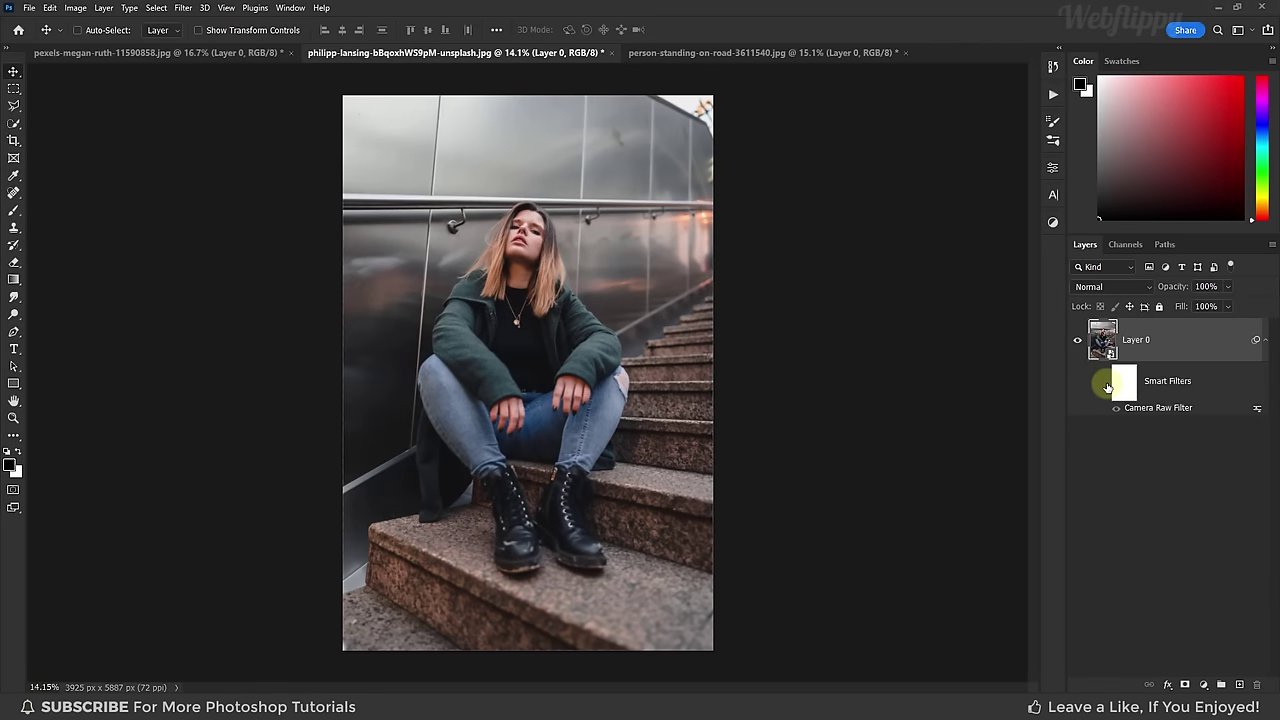
pyautogui.click(1105, 383)
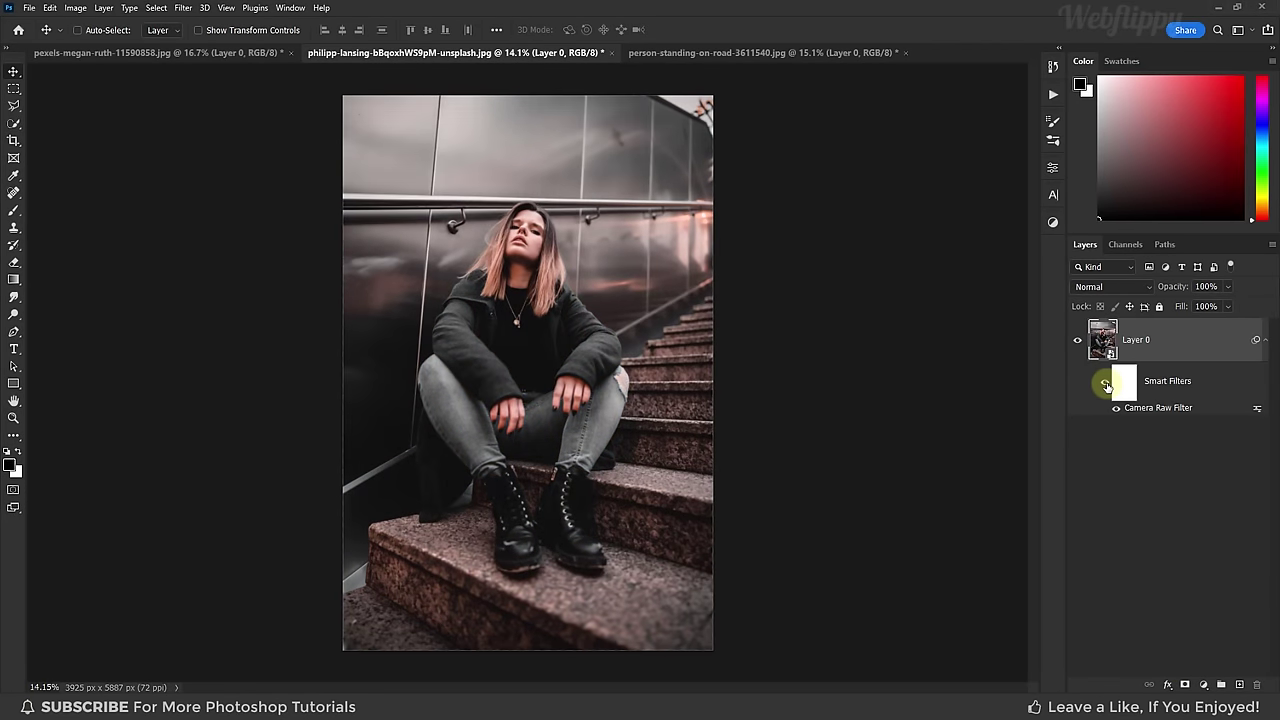
pyautogui.click(824, 57)
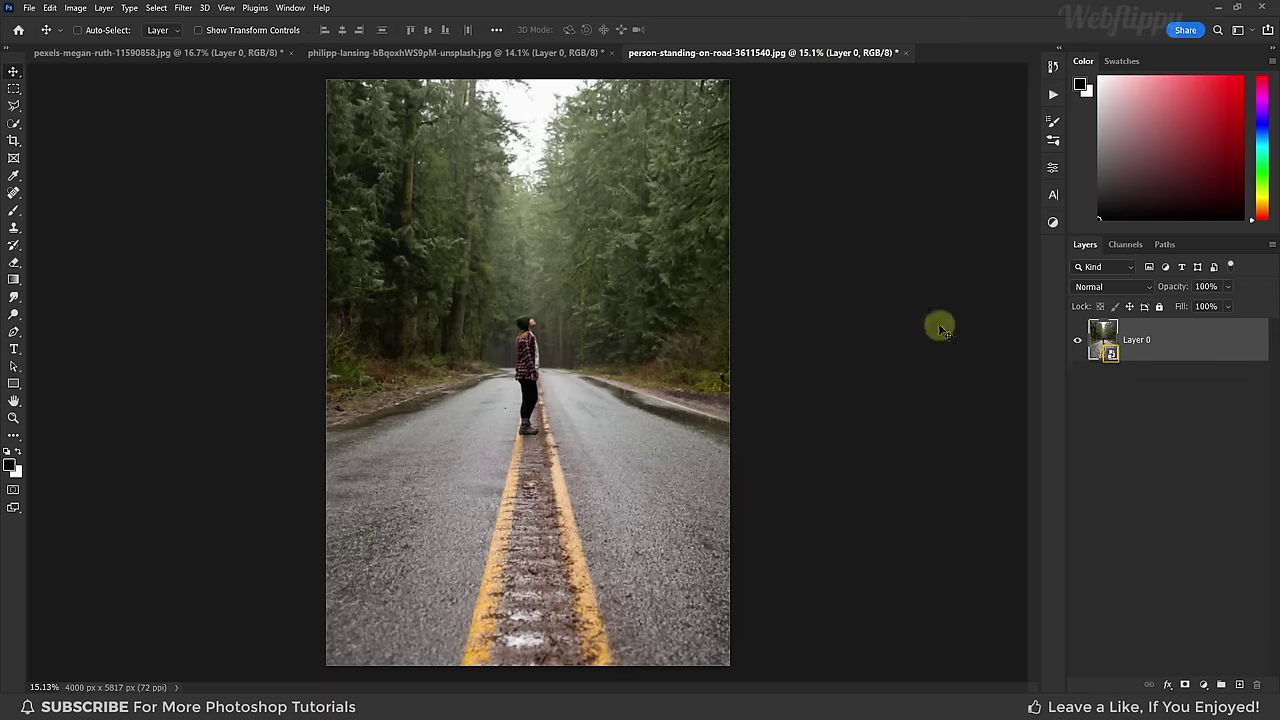
# Apply the Black Tone - Webflippy preset to the road photo with its amount slightly raised
pyautogui.click(184, 9)
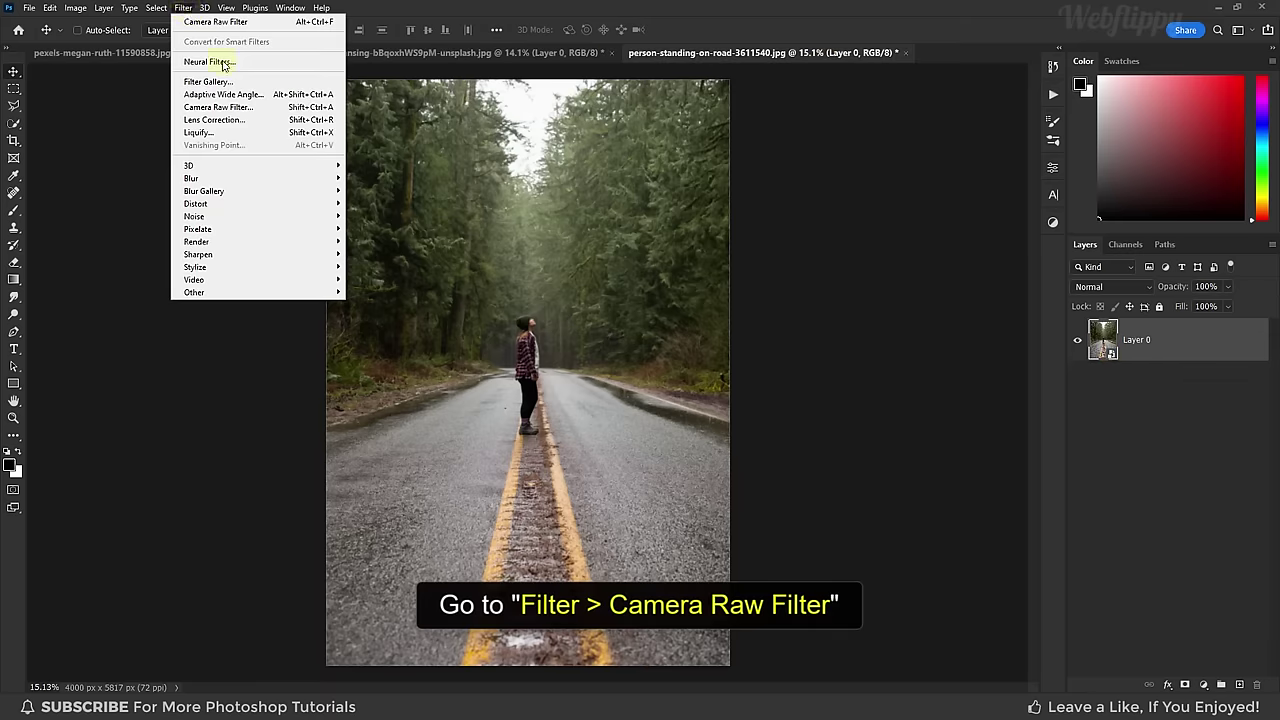
pyautogui.click(251, 113)
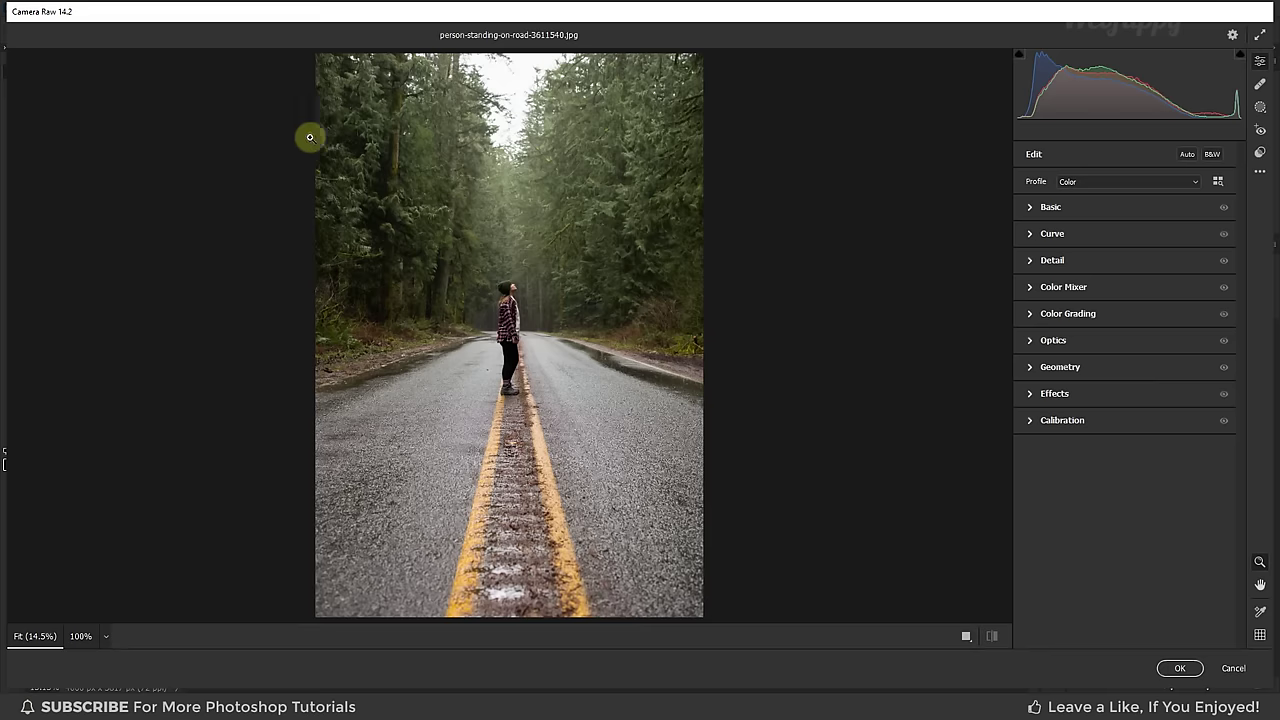
pyautogui.click(1260, 152)
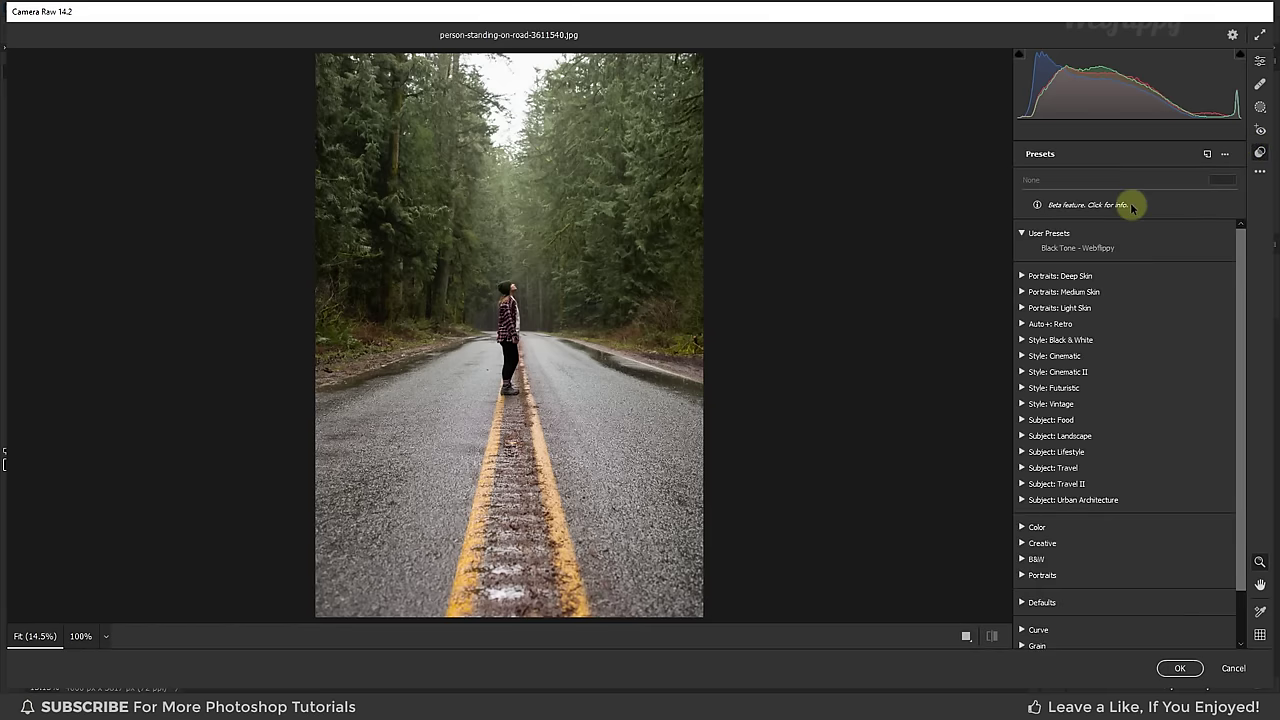
pyautogui.click(1062, 250)
pyautogui.click(1062, 252)
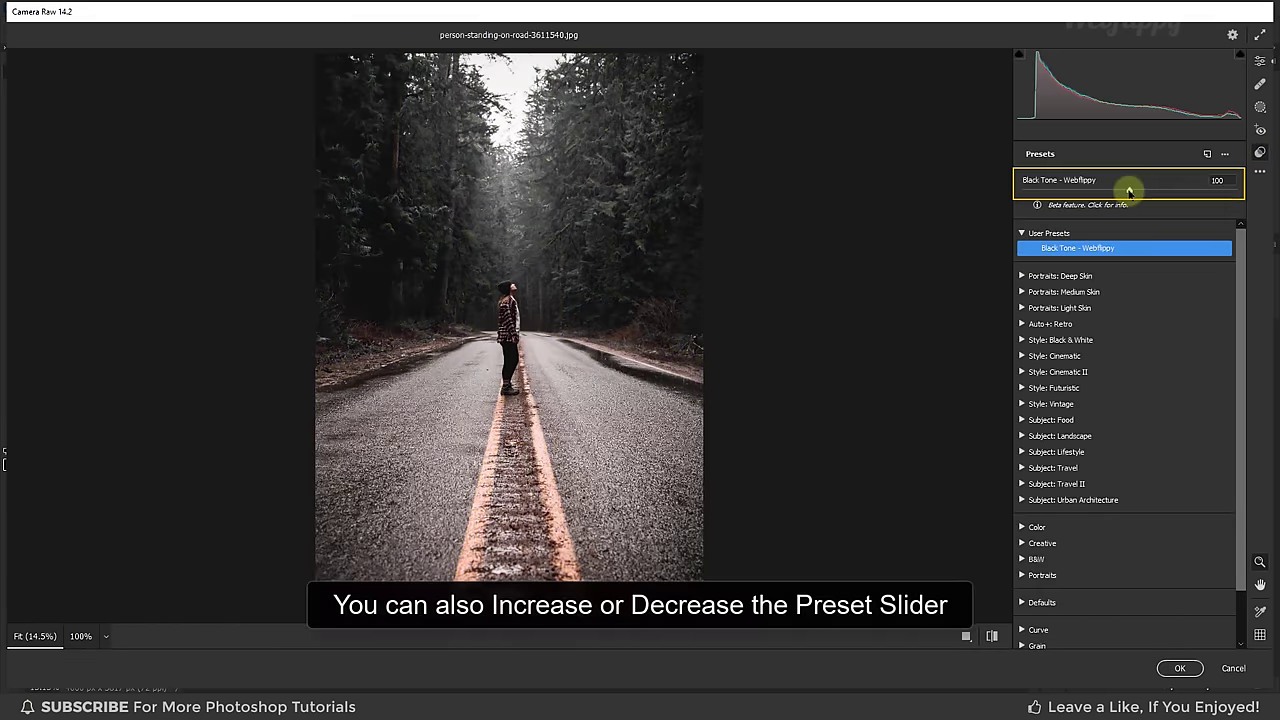
pyautogui.moveTo(1128, 190)
pyautogui.mouseDown()
pyautogui.moveTo(1066, 190)
pyautogui.moveTo(1168, 192)
pyautogui.moveTo(1129, 192)
pyautogui.mouseUp()
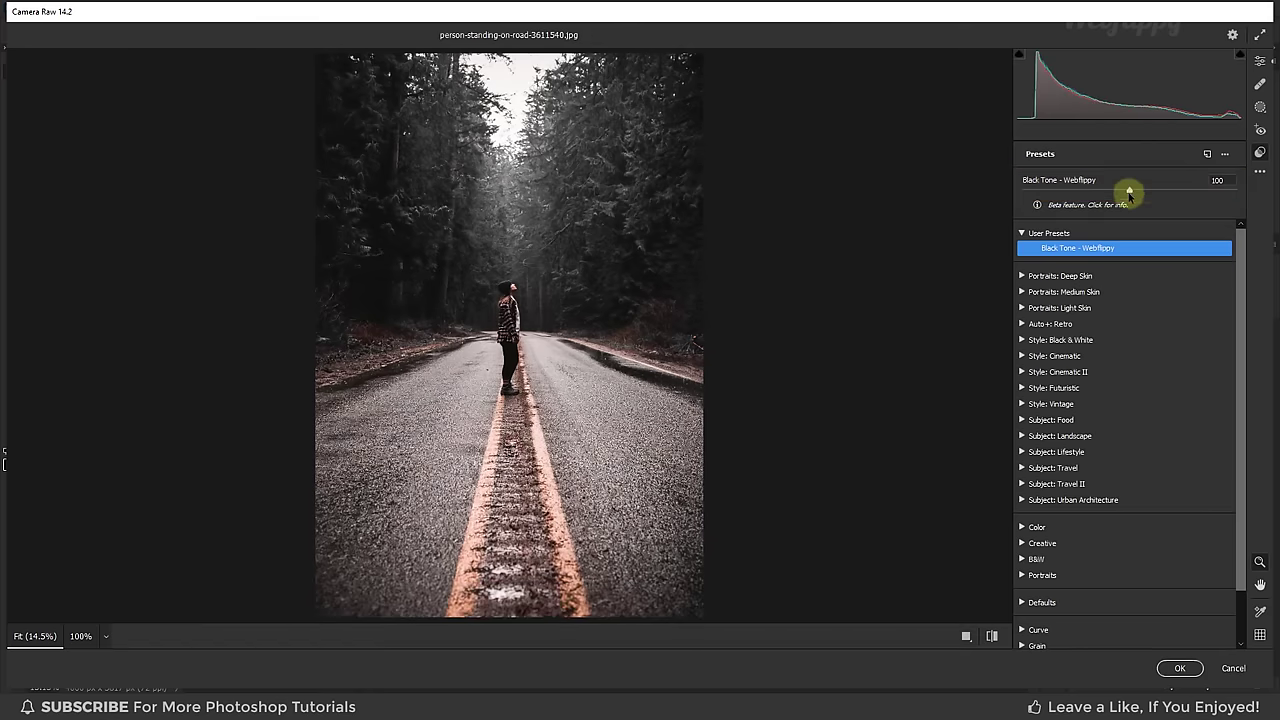
pyautogui.click(1168, 670)
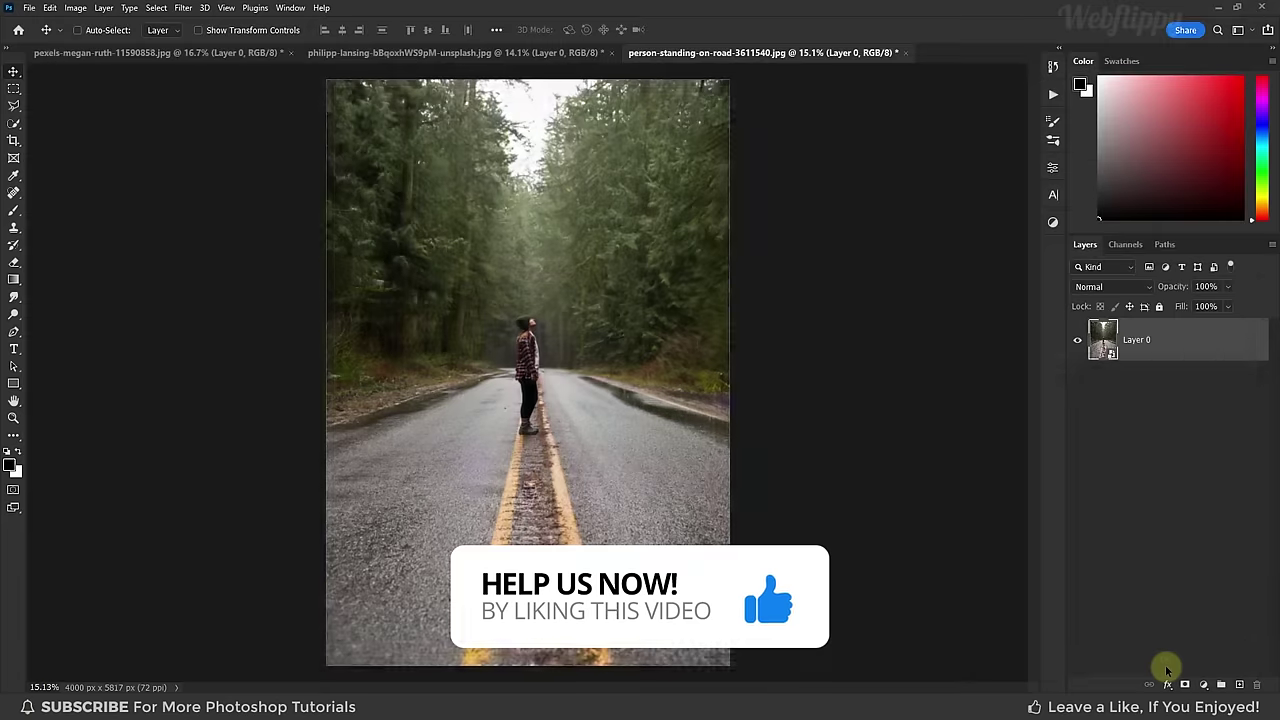
# Toggle the road photo's Camera Raw smart filter off and on to compare
pyautogui.click(1104, 381)
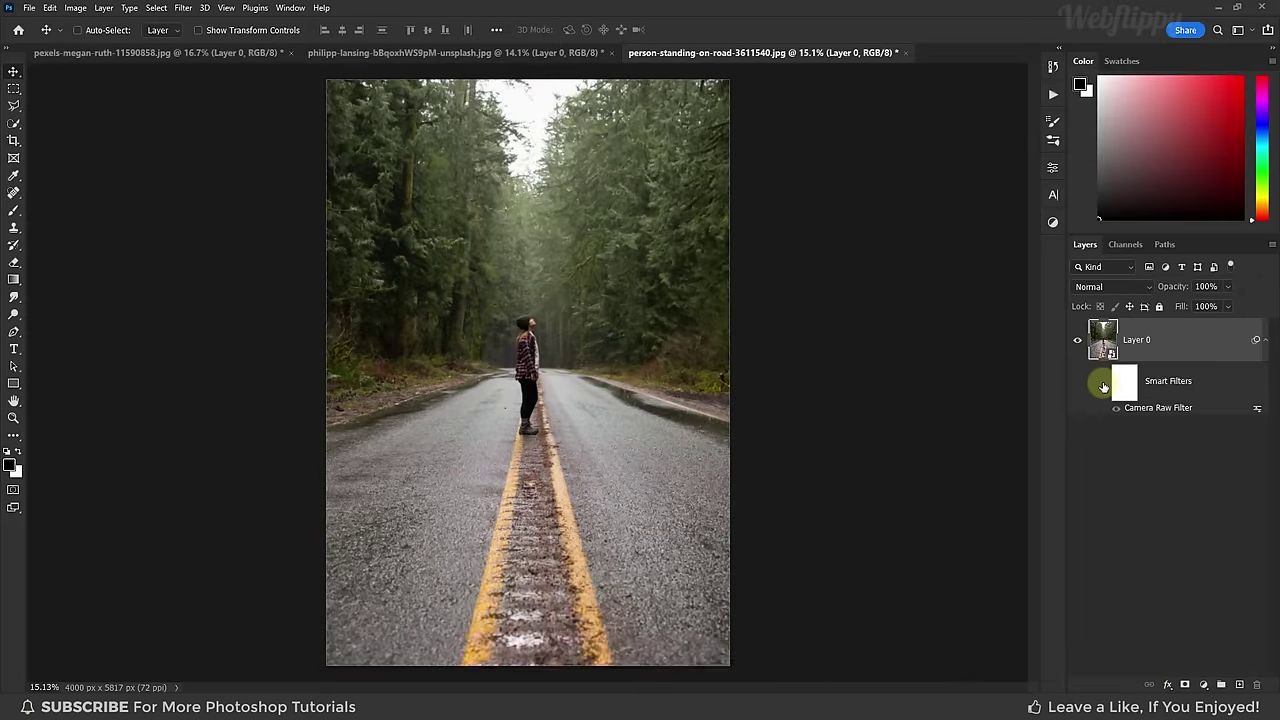
pyautogui.click(1104, 381)
pyautogui.click(1104, 385)
pyautogui.click(1104, 386)
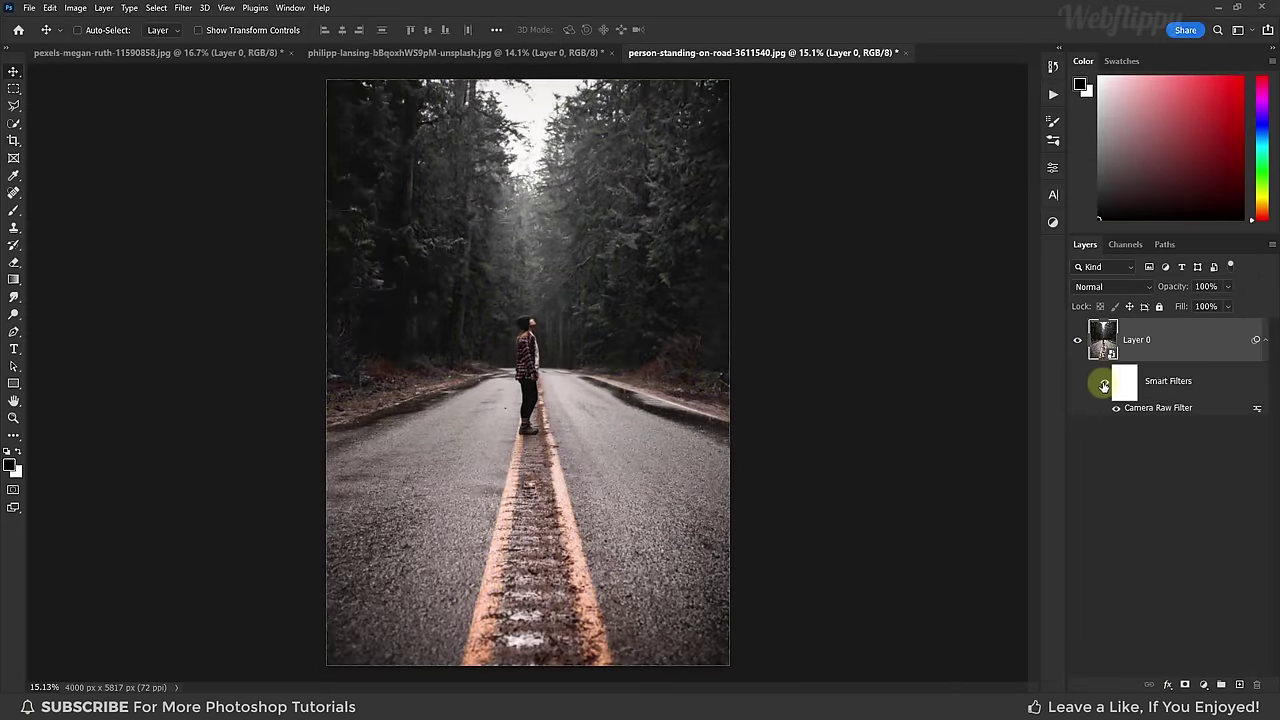